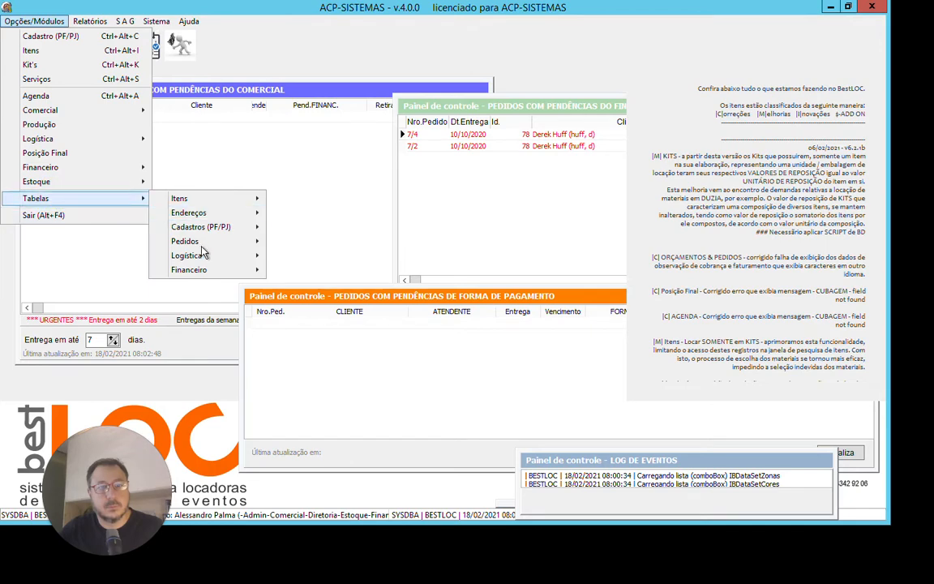
pyautogui.moveTo(192, 269)
pyautogui.click(46, 284)
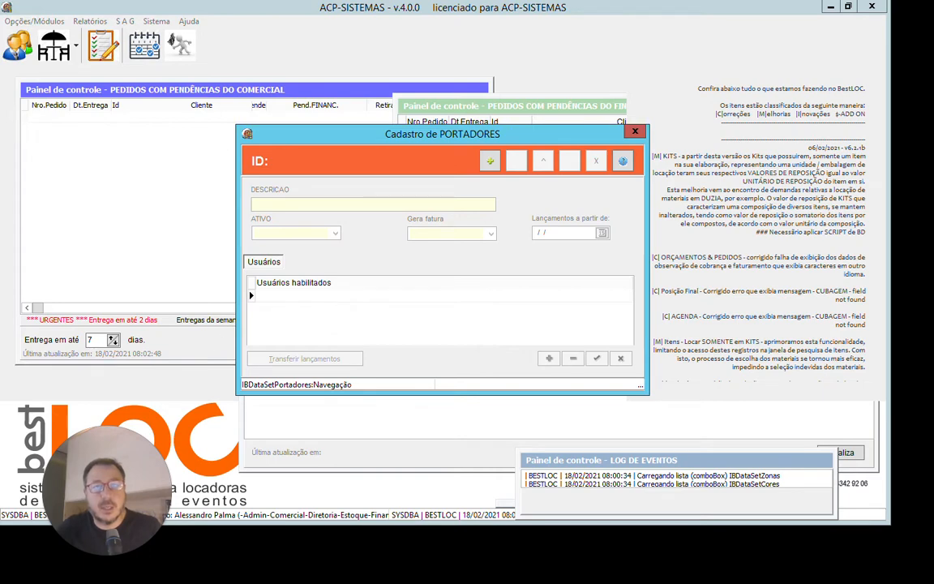
pyautogui.press('Escape')
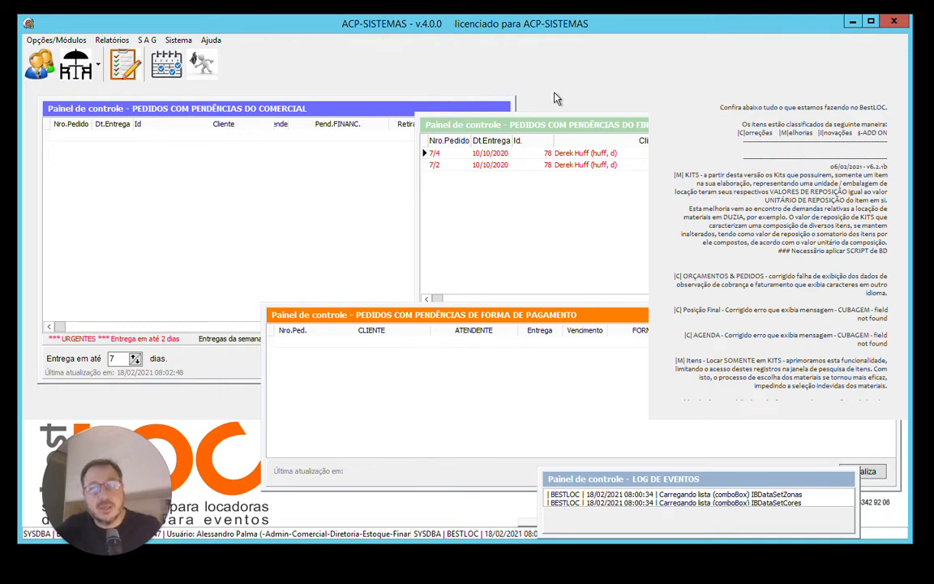
# Step: Bring the panel of orders with financial pendencies to the front and shift it slightly up and to the left
pyautogui.click(580, 124)
pyautogui.moveTo(605, 123); pyautogui.dragTo(596, 104)
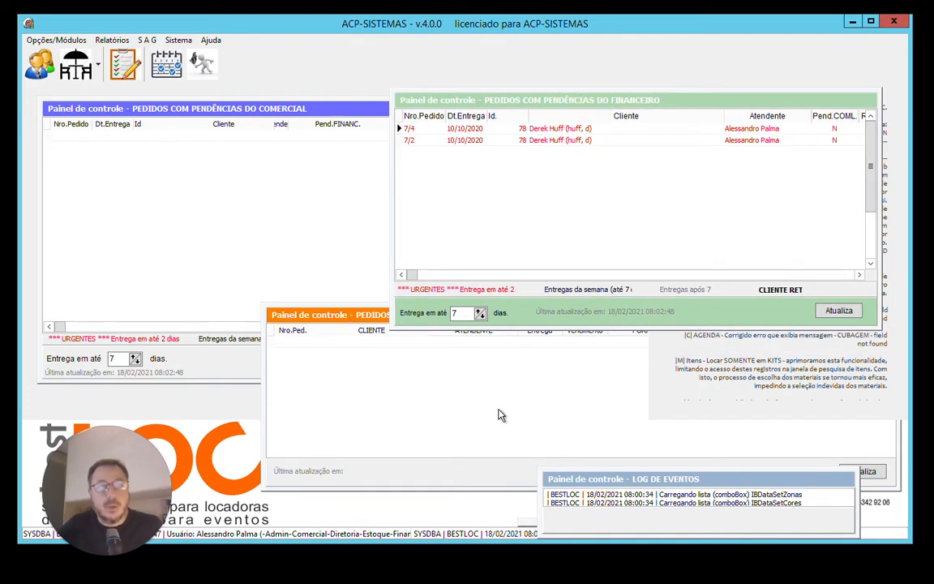
pyautogui.click(103, 558)
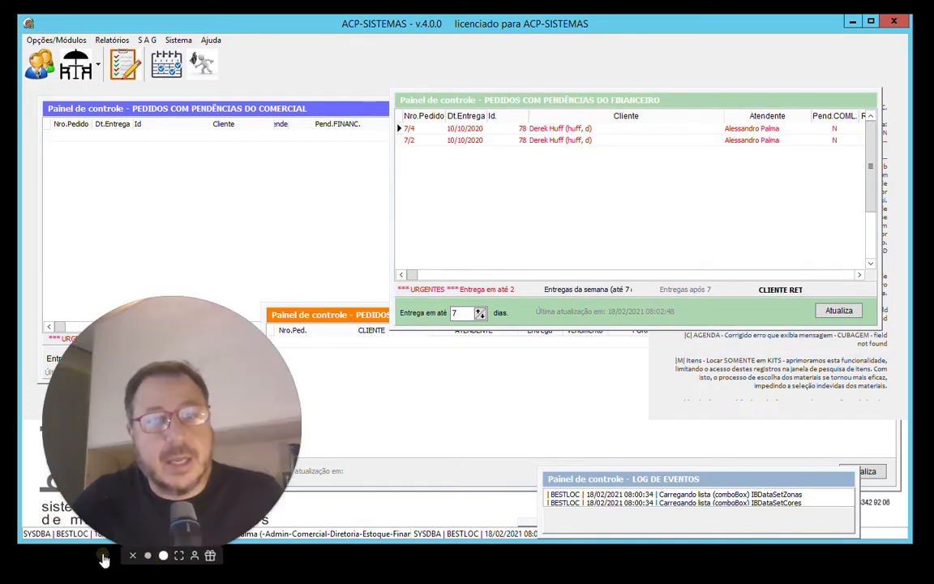
# Step: Open the Portadores registration form from the financial tables
pyautogui.click(66, 44)
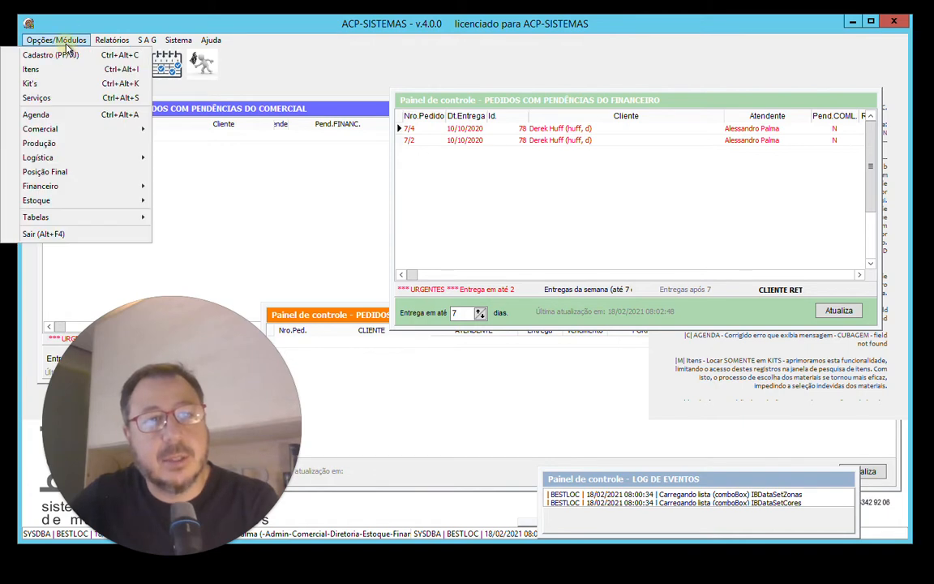
pyautogui.moveTo(55, 221)
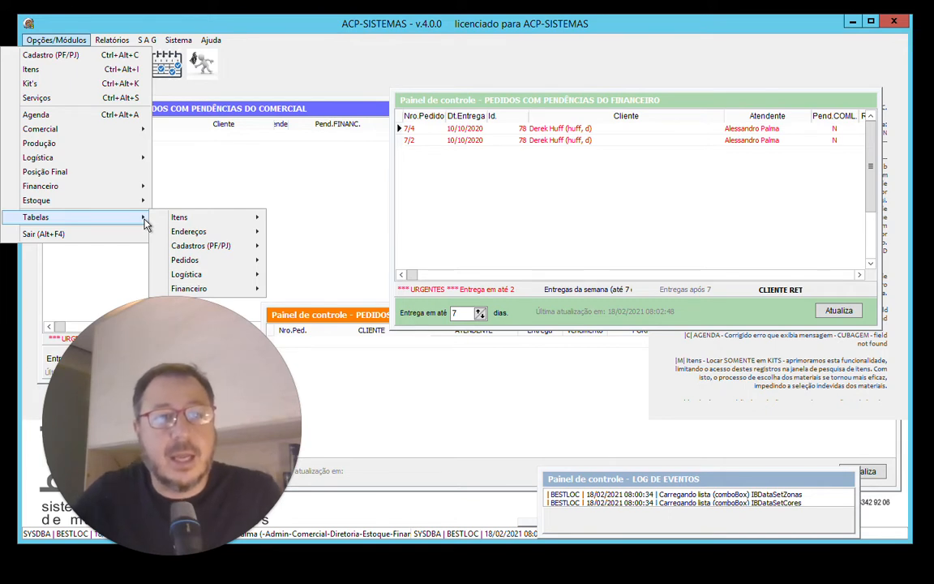
pyautogui.moveTo(197, 232)
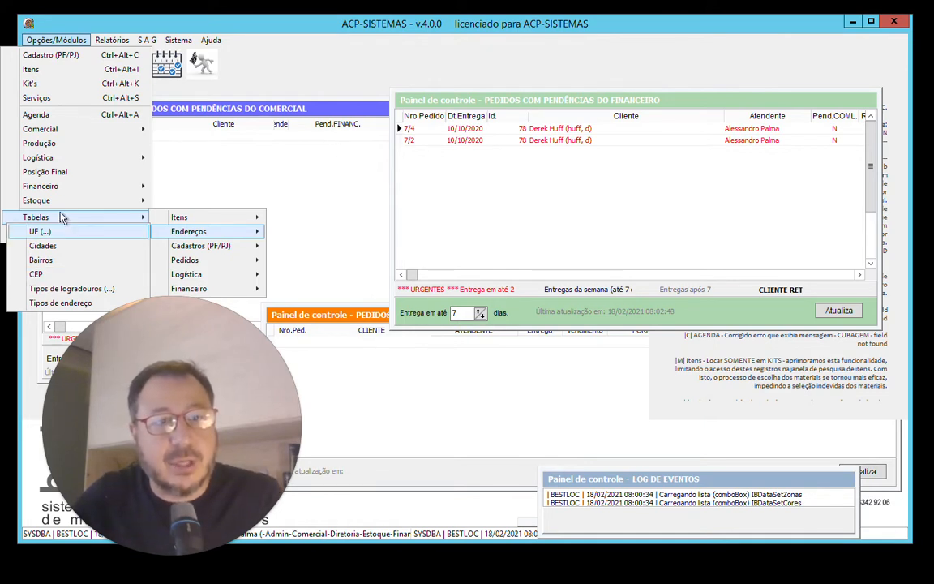
pyautogui.moveTo(195, 289)
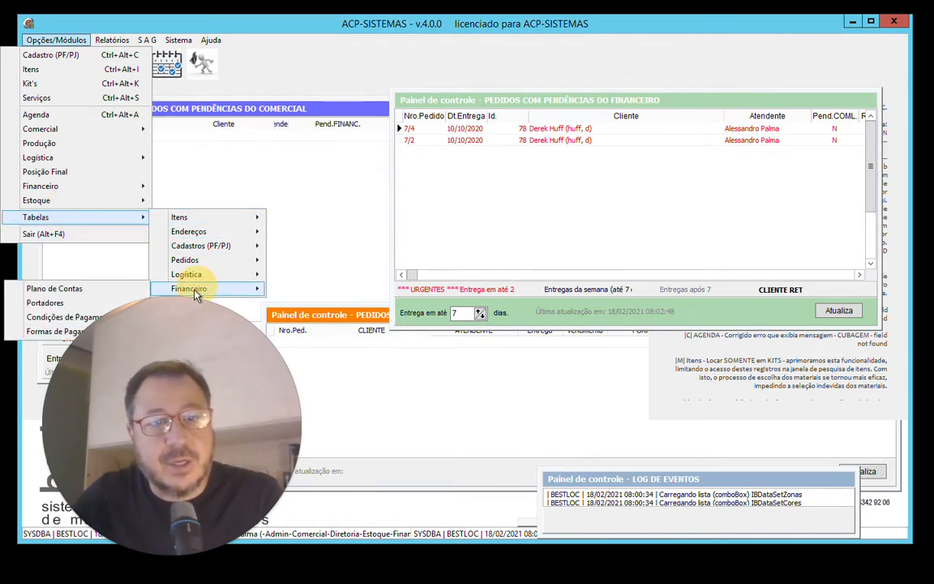
pyautogui.click(150, 555)
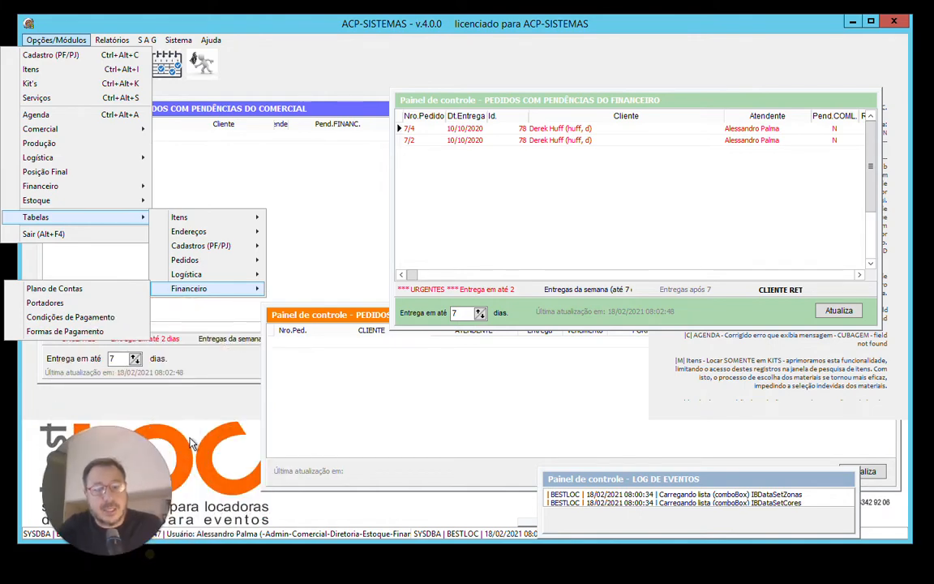
pyautogui.moveTo(94, 490); pyautogui.dragTo(644, 523)
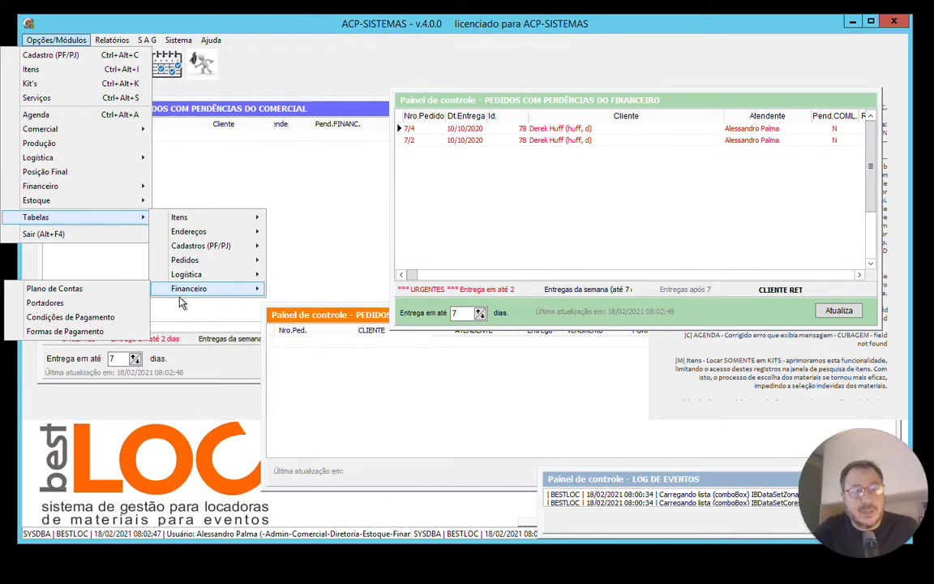
pyautogui.click(58, 303)
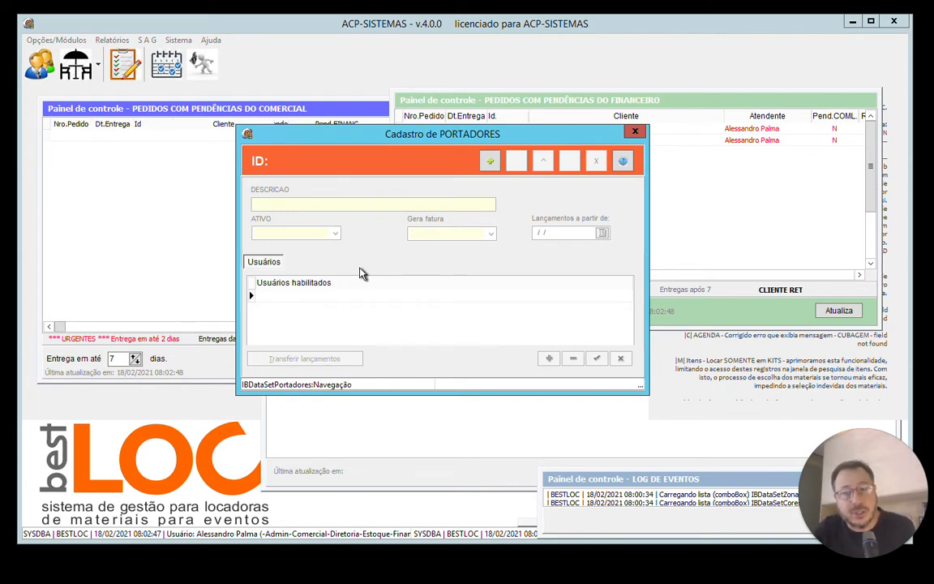
# Step: Search for all registered portadores using the wildcard %
pyautogui.click(623, 161)
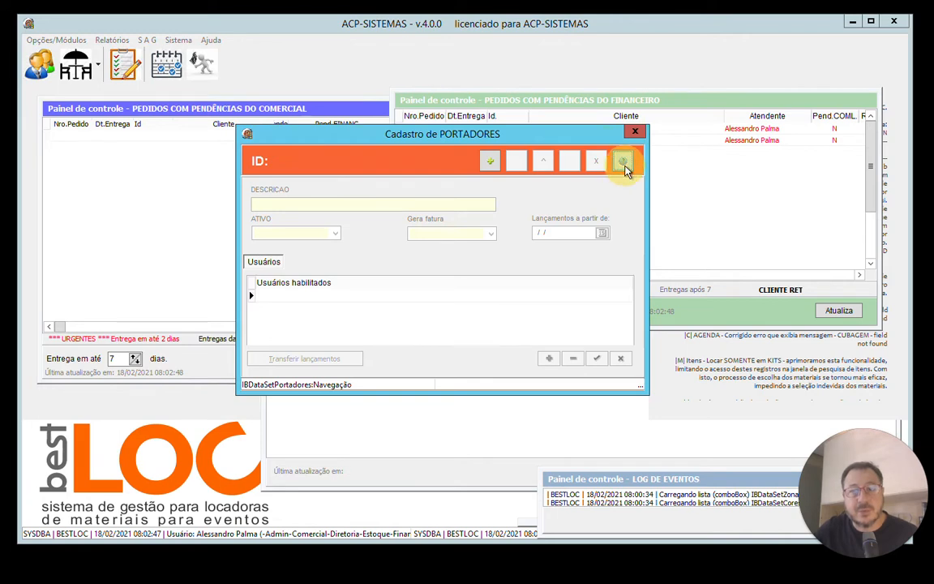
pyautogui.write('%')
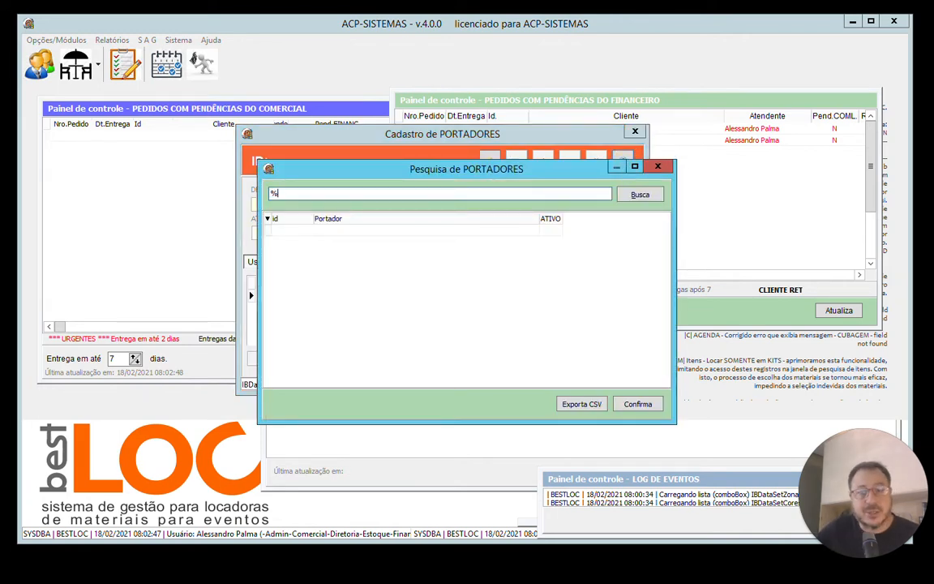
pyautogui.click(655, 198)
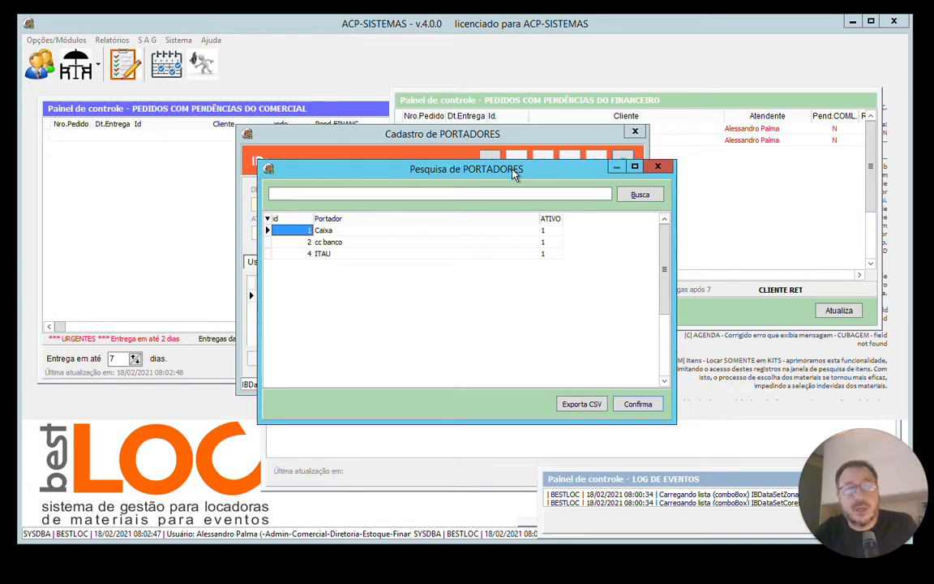
# Step: Look through the listed portadores and load the Caixa record into the registration form
pyautogui.moveTo(520, 175); pyautogui.dragTo(473, 120)
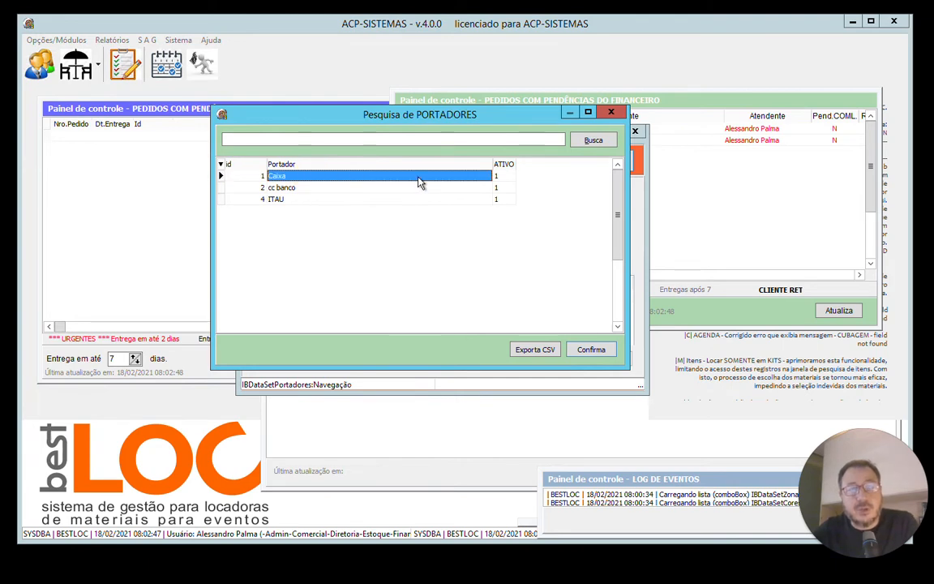
pyautogui.click(306, 187)
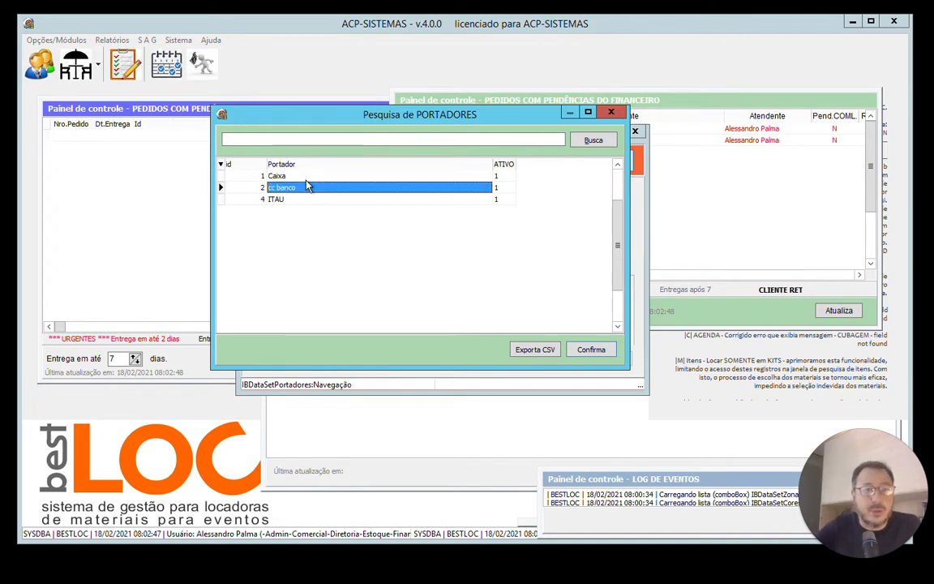
pyautogui.press('Down')
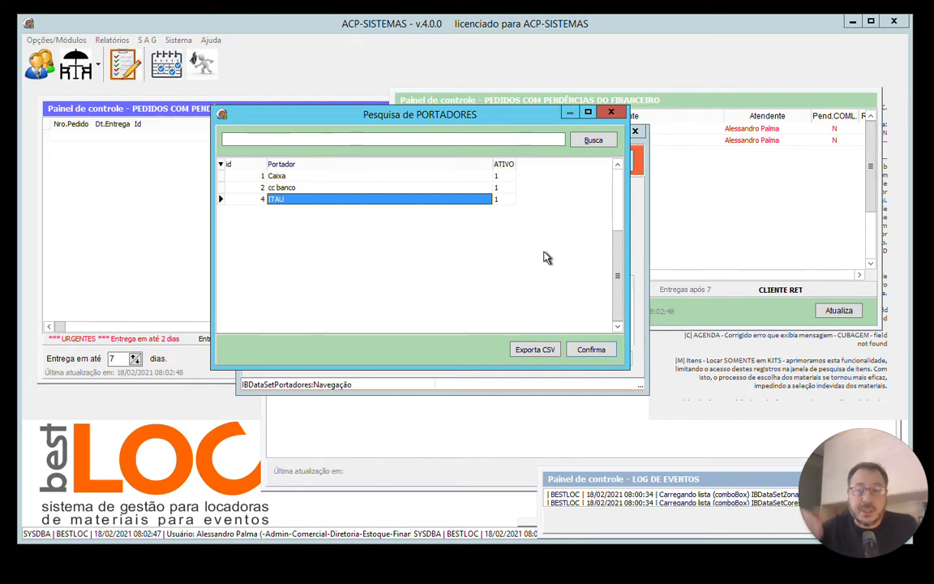
pyautogui.click(309, 178)
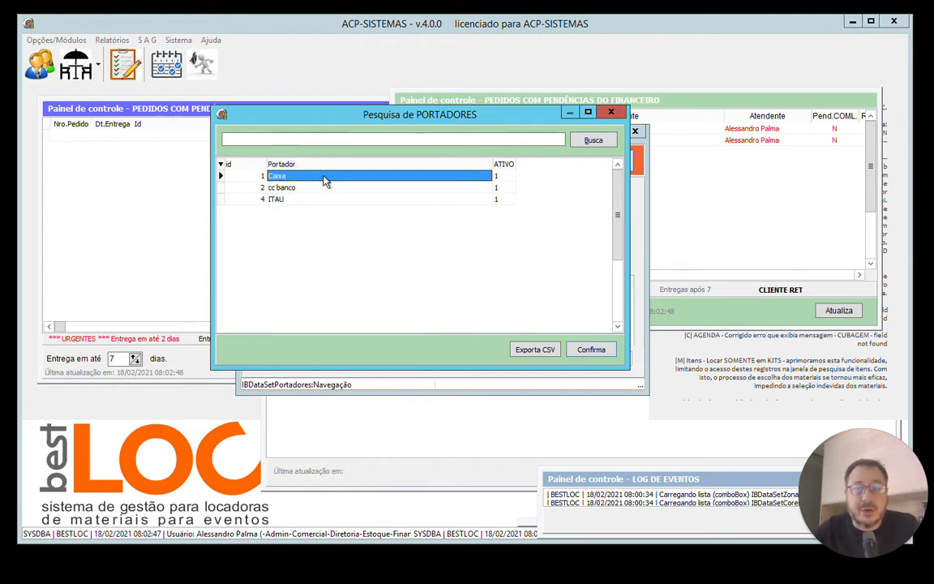
pyautogui.doubleClick(323, 180)
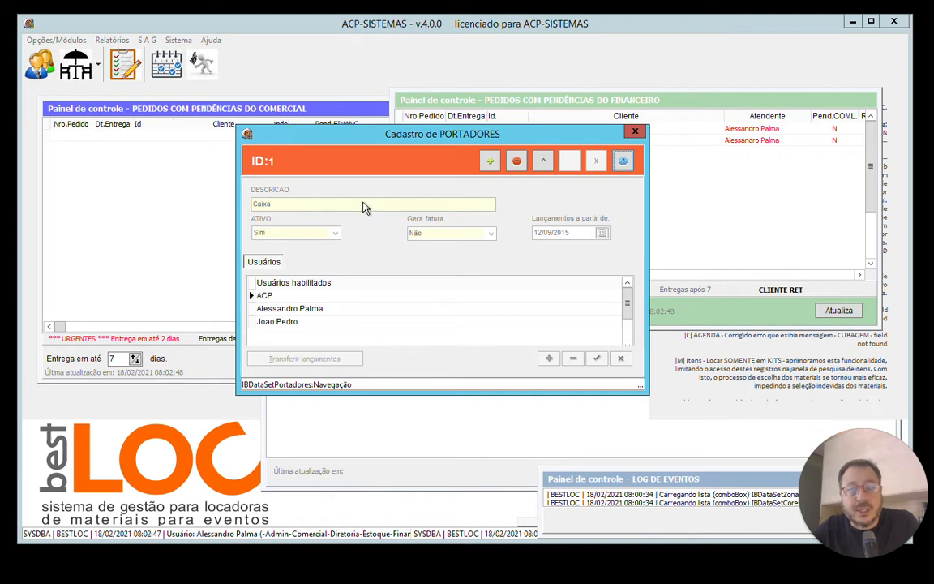
# Step: Examine the Caixa record's description and go through each of its enabled users
pyautogui.click(292, 211)
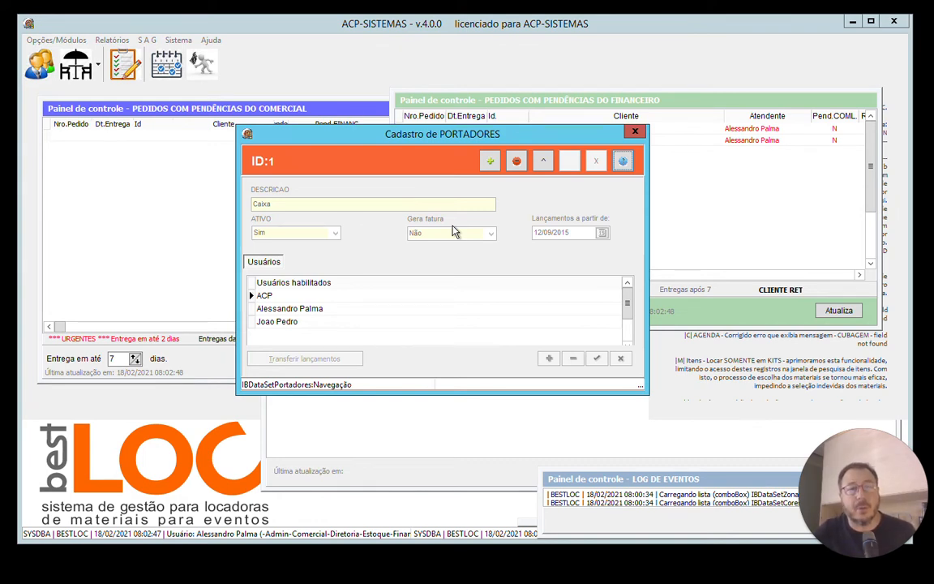
pyautogui.click(311, 320)
pyautogui.click(309, 309)
pyautogui.click(306, 295)
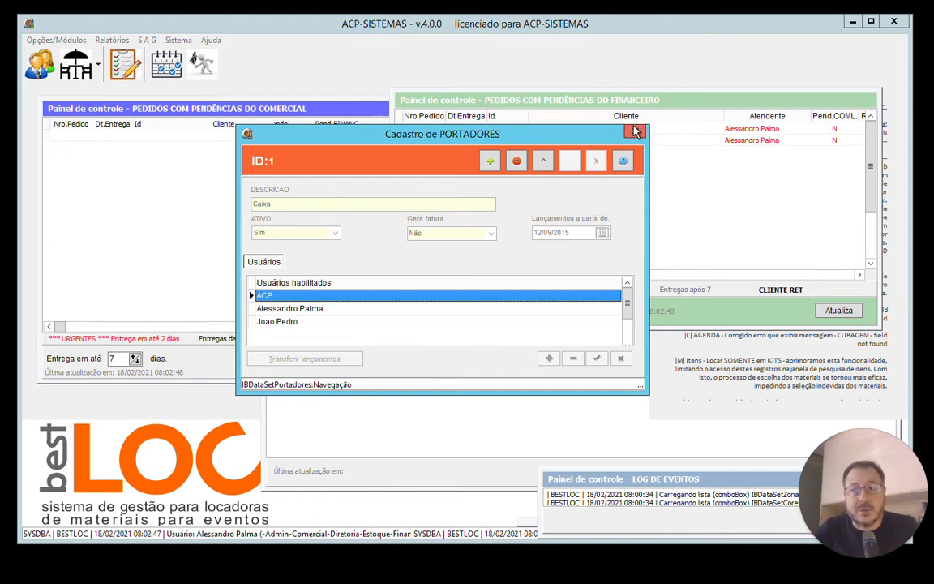
# Step: Close the Portadores form and open the access permissions at the users-by-module view
pyautogui.click(568, 114)
pyautogui.click(179, 40)
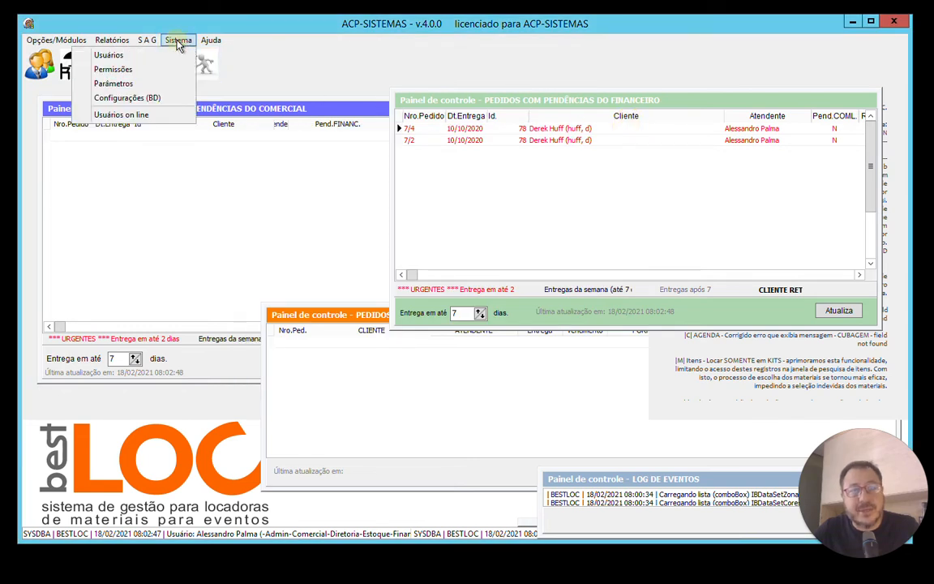
pyautogui.click(151, 75)
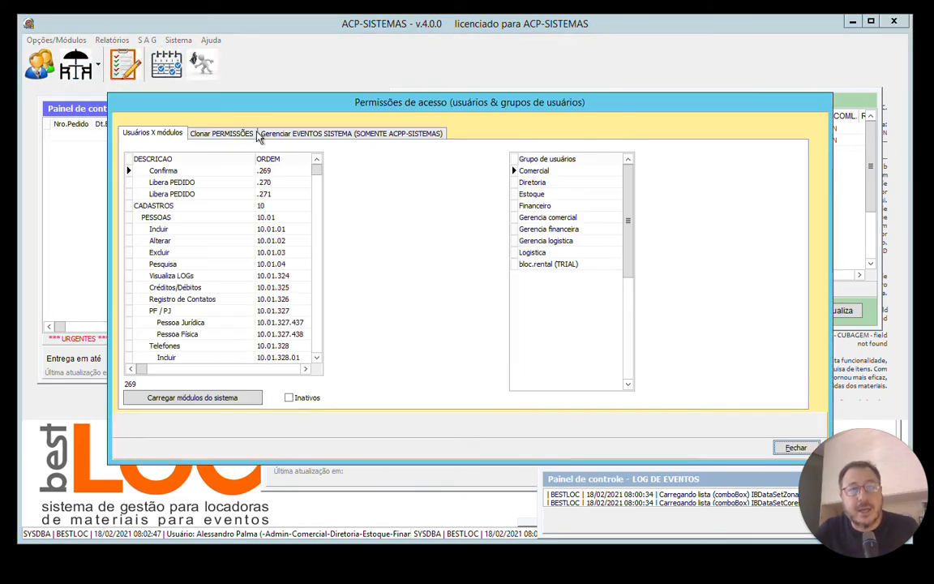
pyautogui.click(237, 133)
pyautogui.click(154, 133)
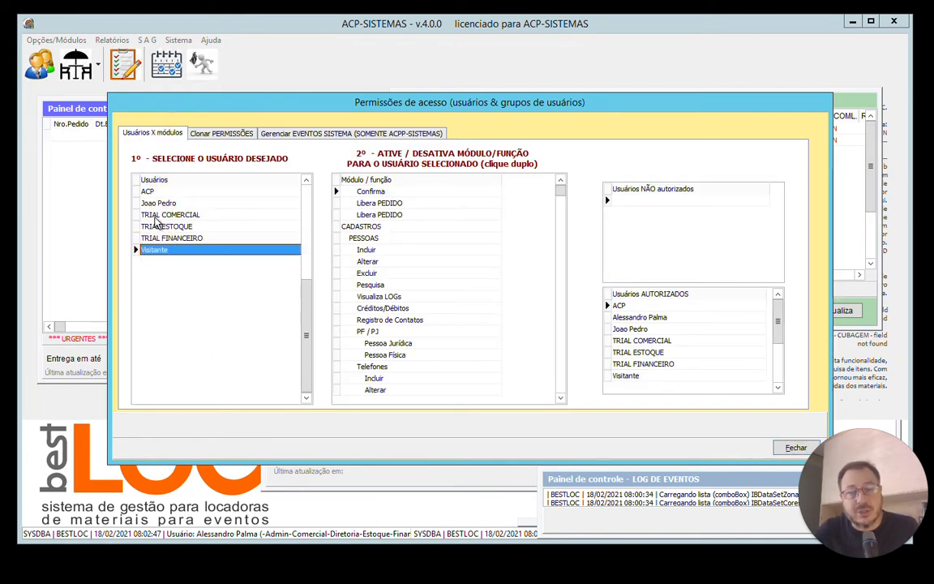
# Step: For the user listed below ACP, check the Confirma, CADASTROS and PESSOAS Alterar permissions, then close the permissions window and acknowledge its notice
pyautogui.click(157, 203)
pyautogui.click(360, 193)
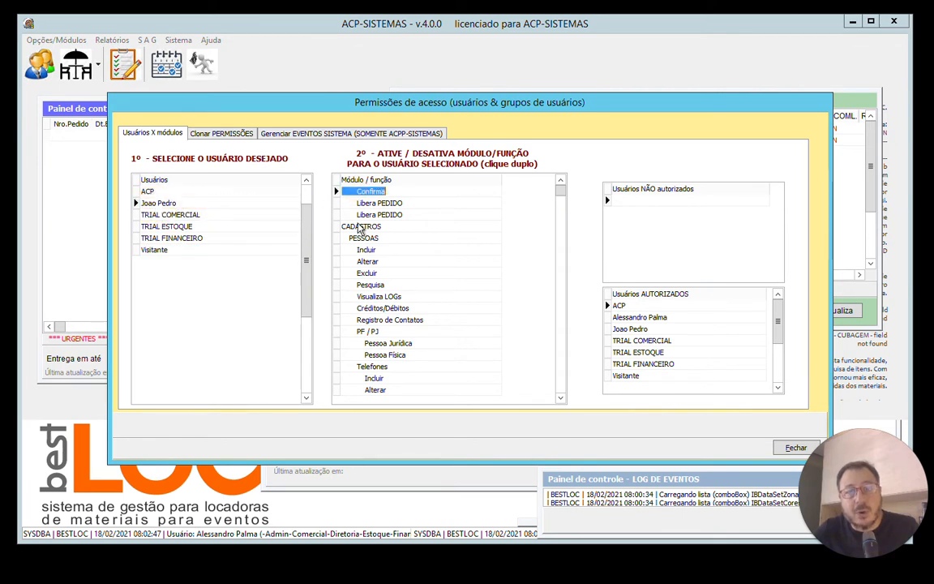
pyautogui.click(360, 227)
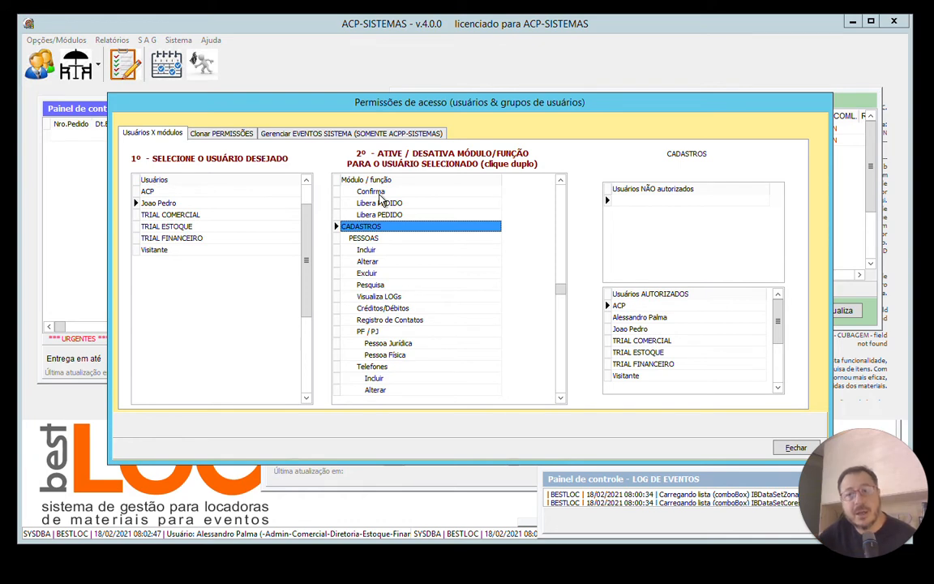
pyautogui.click(390, 262)
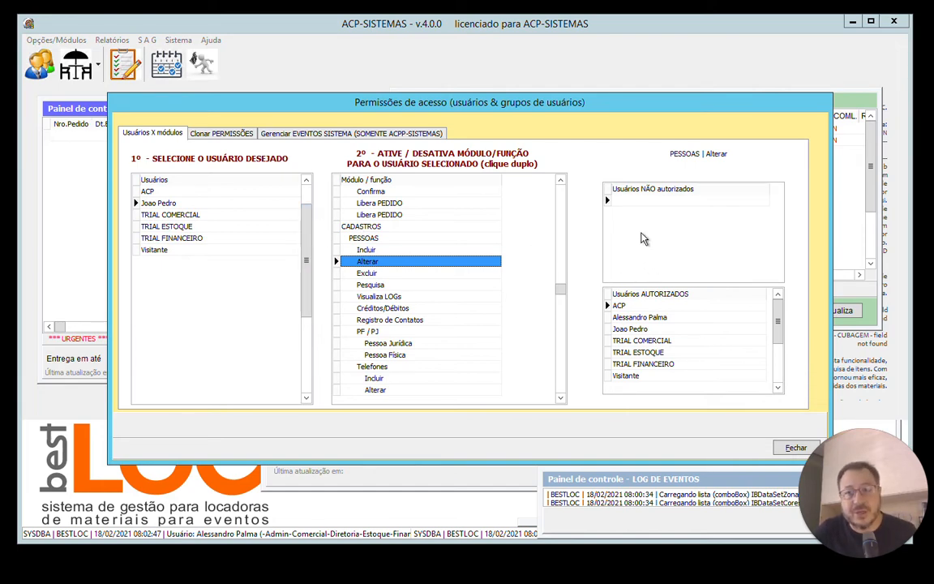
pyautogui.click(794, 450)
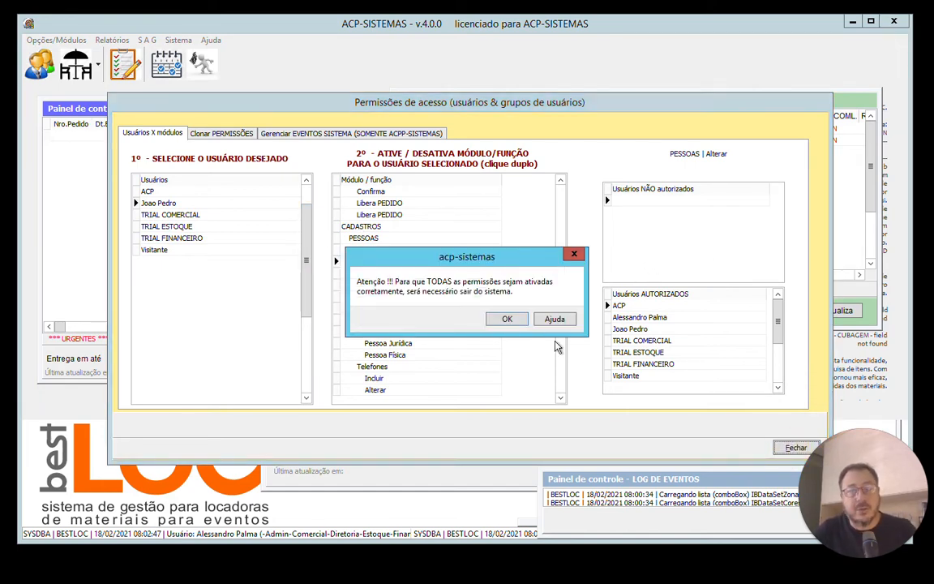
pyautogui.click(506, 318)
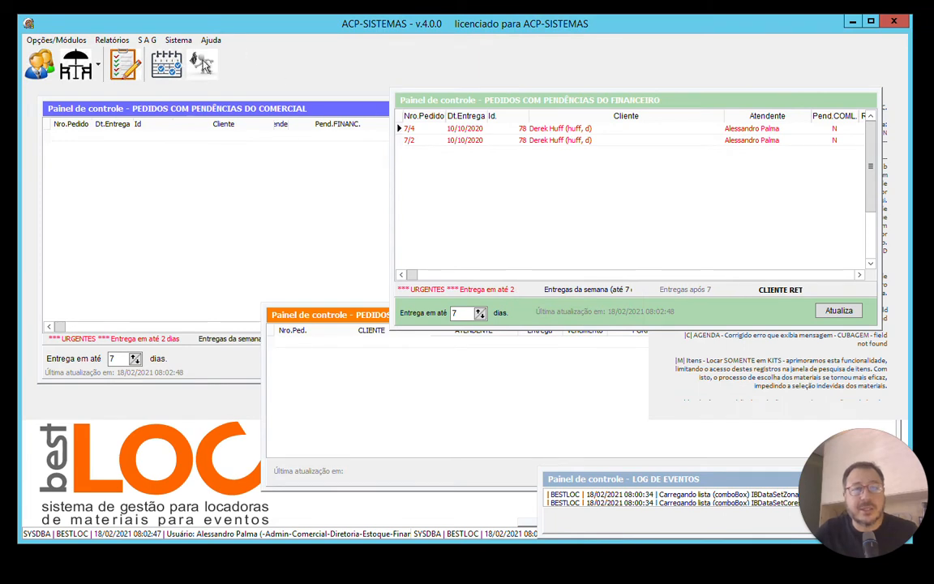
# Step: Reopen the Portadores registration form with the Caixa record from the financial tables
pyautogui.click(79, 44)
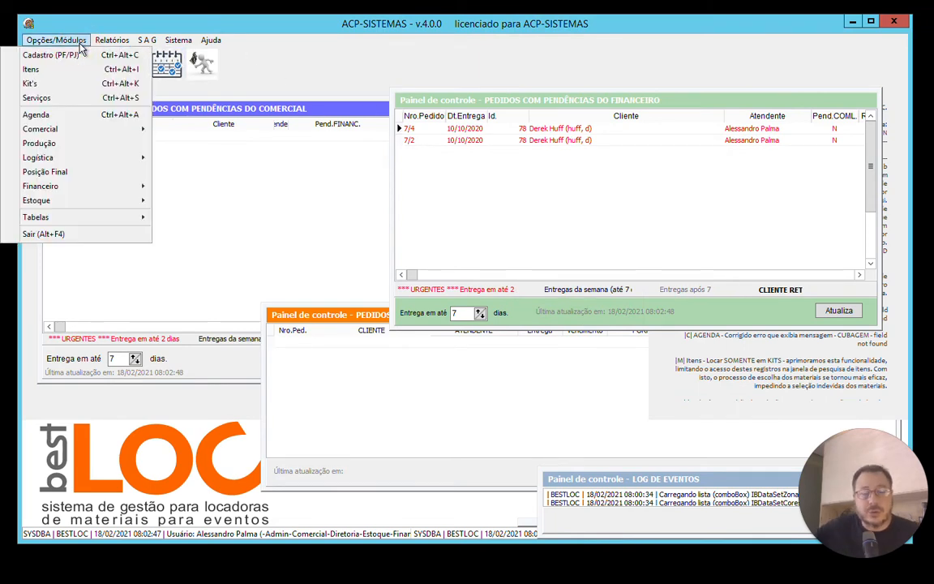
pyautogui.click(67, 221)
pyautogui.click(255, 289)
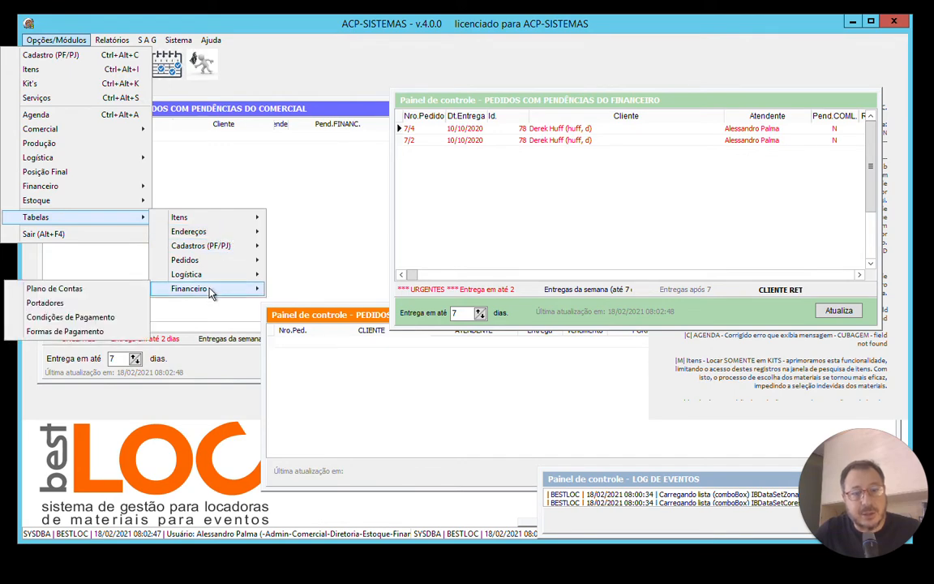
pyautogui.click(49, 302)
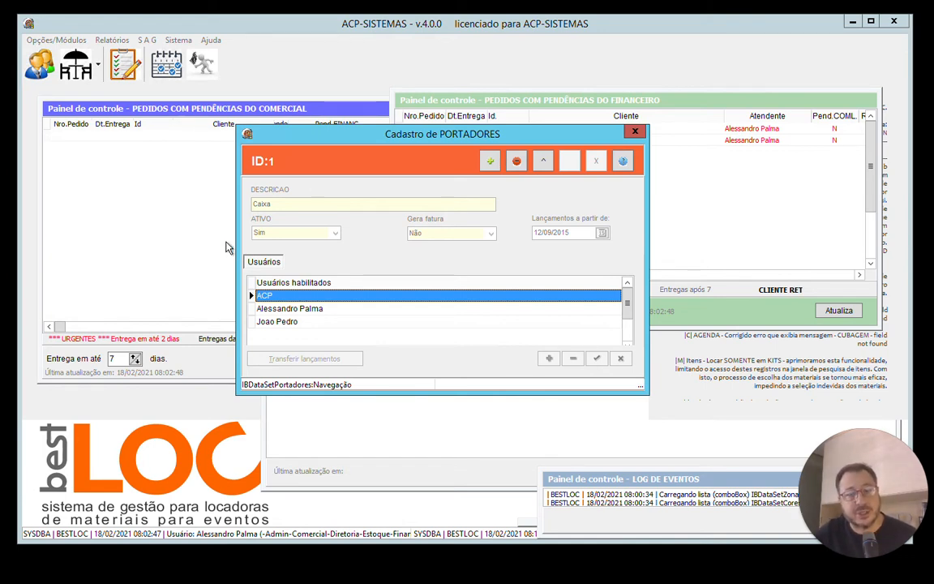
# Step: Review the users enabled for the Caixa portador, ending on the last one in the list
pyautogui.click(293, 310)
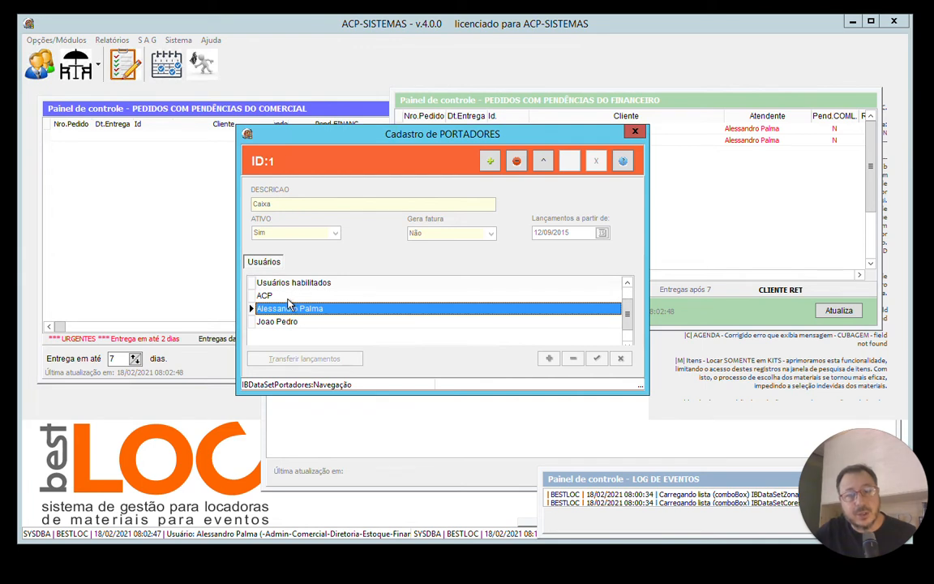
pyautogui.click(289, 297)
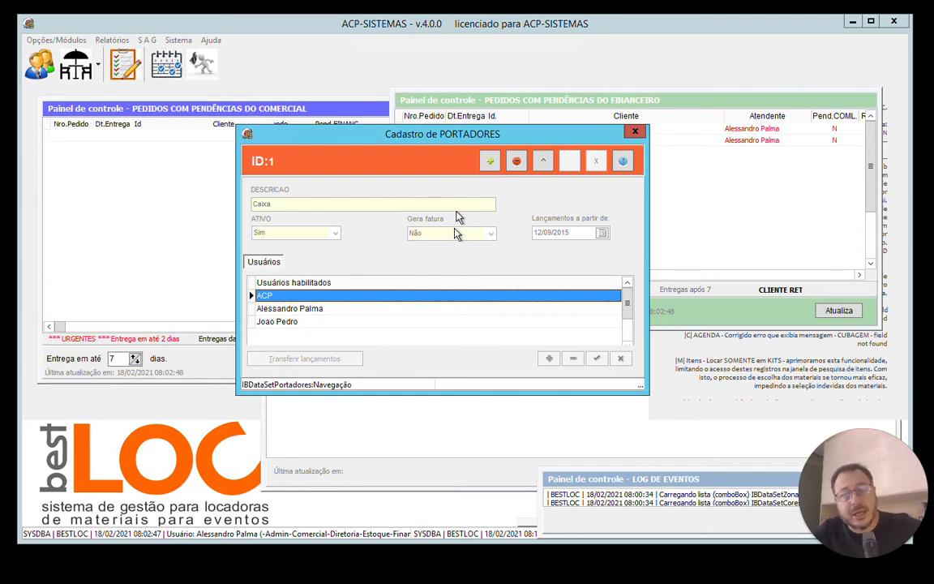
pyautogui.click(329, 313)
pyautogui.click(315, 324)
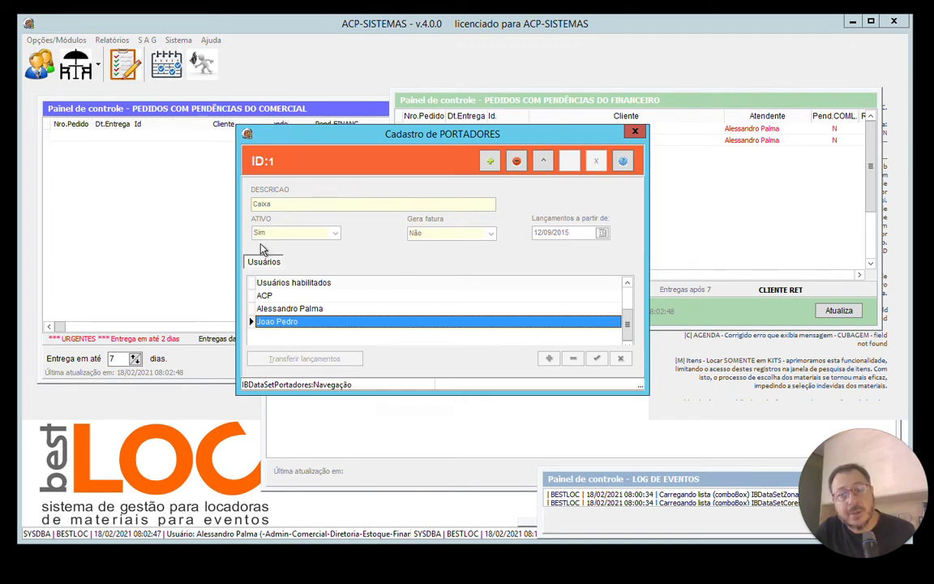
# Step: Go back up the Caixa portador's enabled users to ACP, and return to the last entry
pyautogui.click(321, 309)
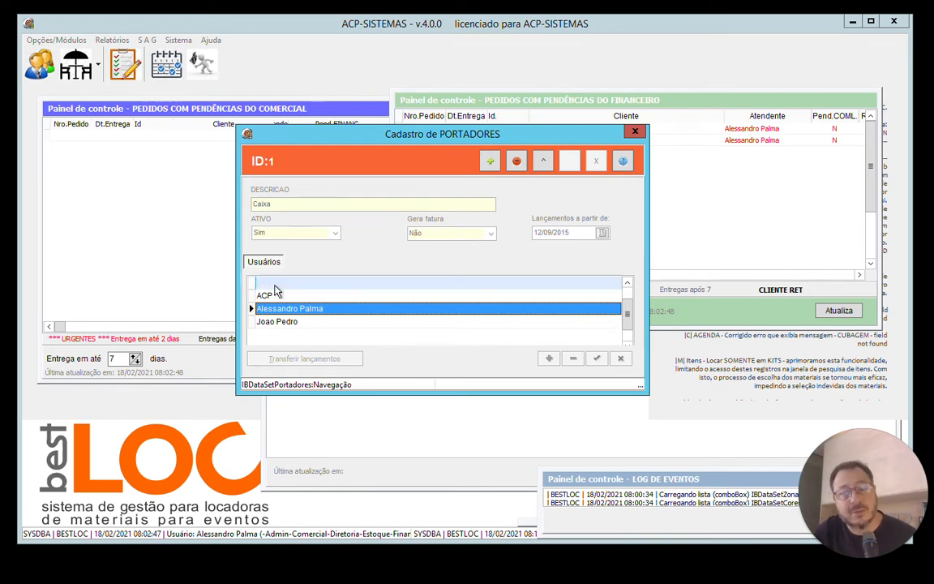
pyautogui.click(339, 297)
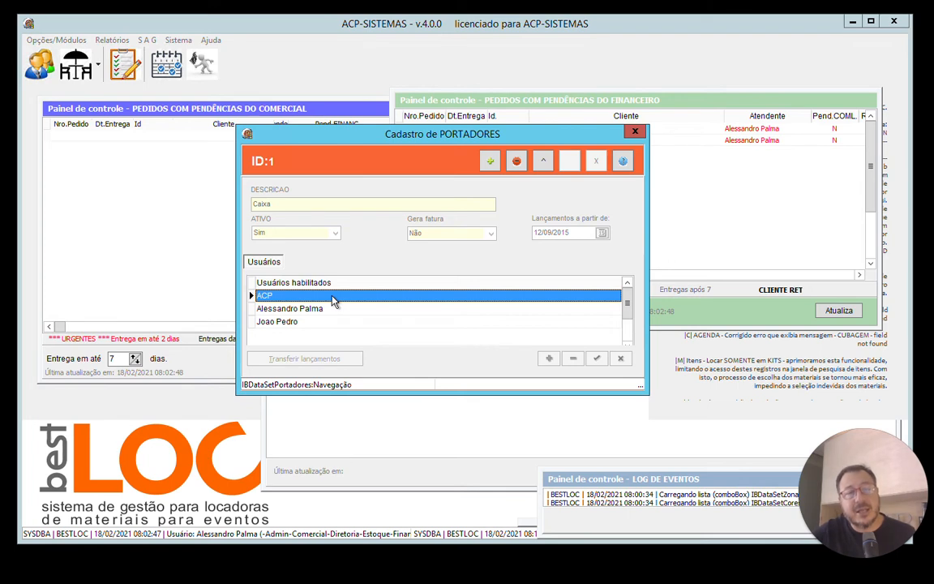
pyautogui.press('Down')
pyautogui.press('Down')
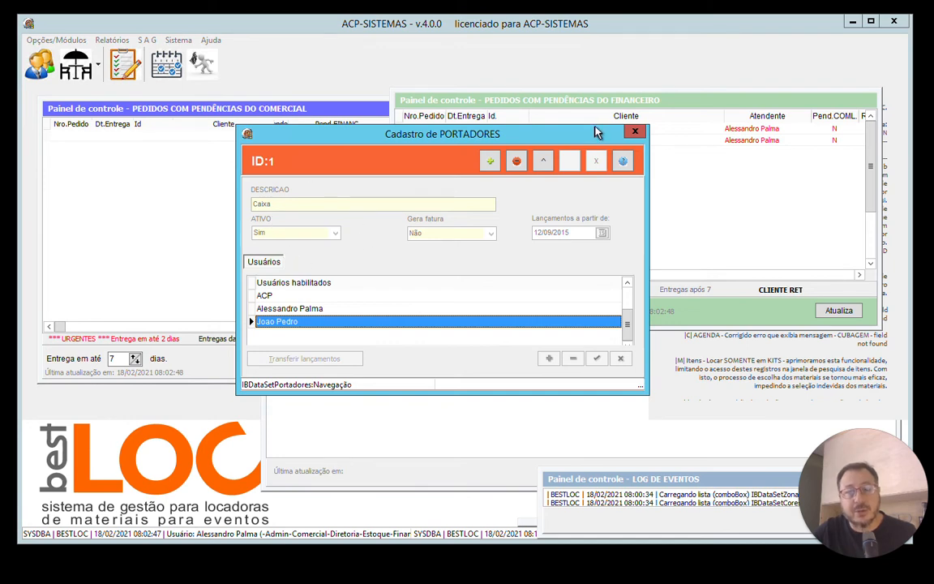
# Step: Search all registered portadores with % and load the ITAU record
pyautogui.click(623, 160)
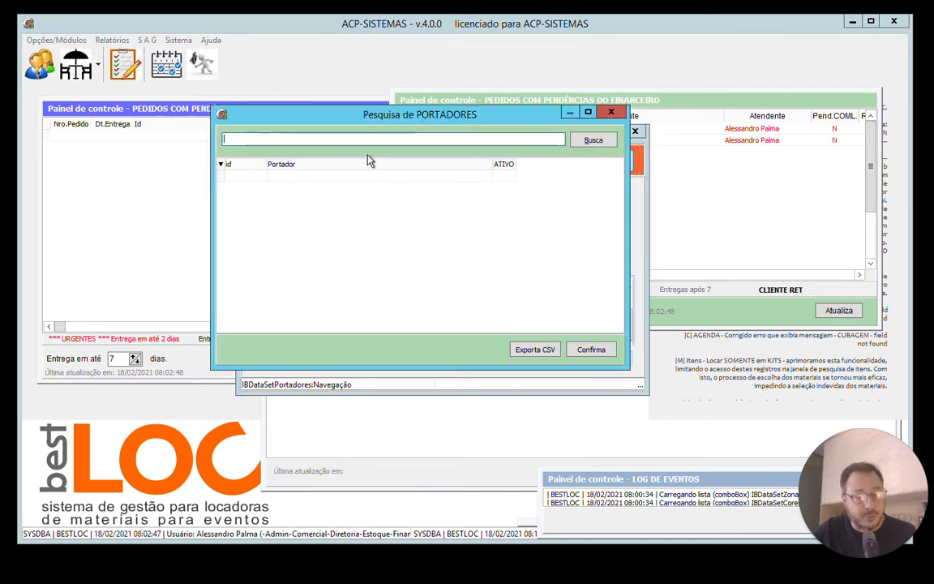
pyautogui.write('%')
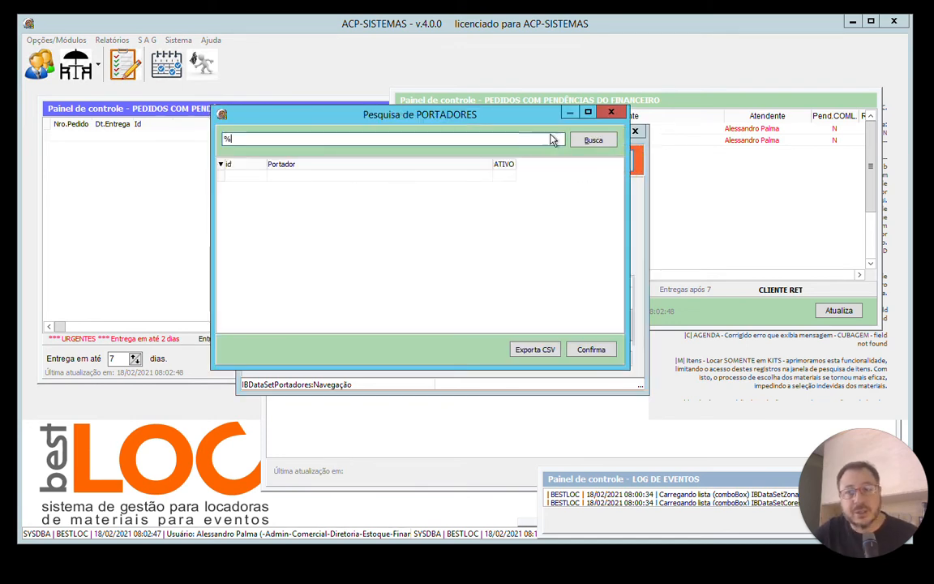
pyautogui.click(593, 140)
pyautogui.doubleClick(288, 202)
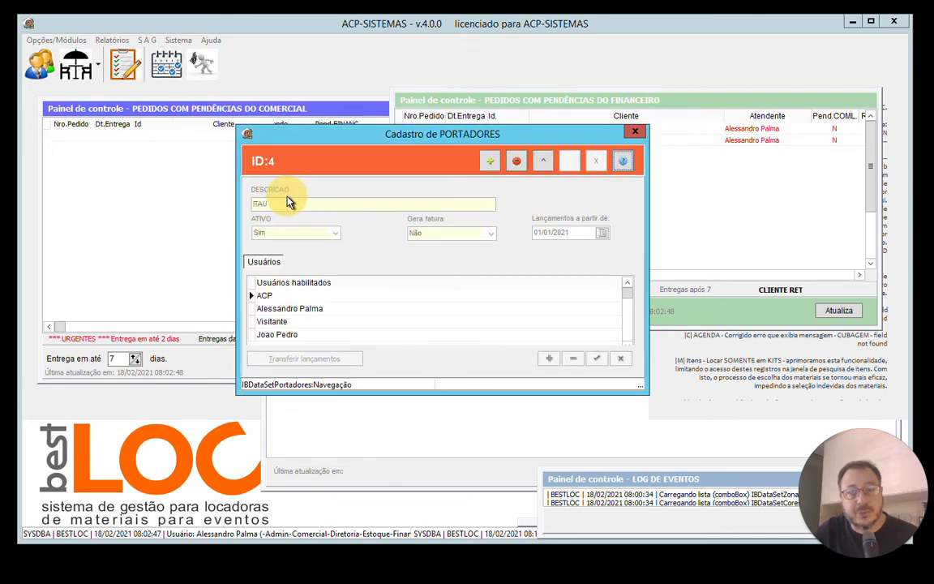
# Step: Review the users enabled for the ITAU portador, including Visitante, TRIAL COMERCIAL and TRIAL FINANCEIRO
pyautogui.click(298, 309)
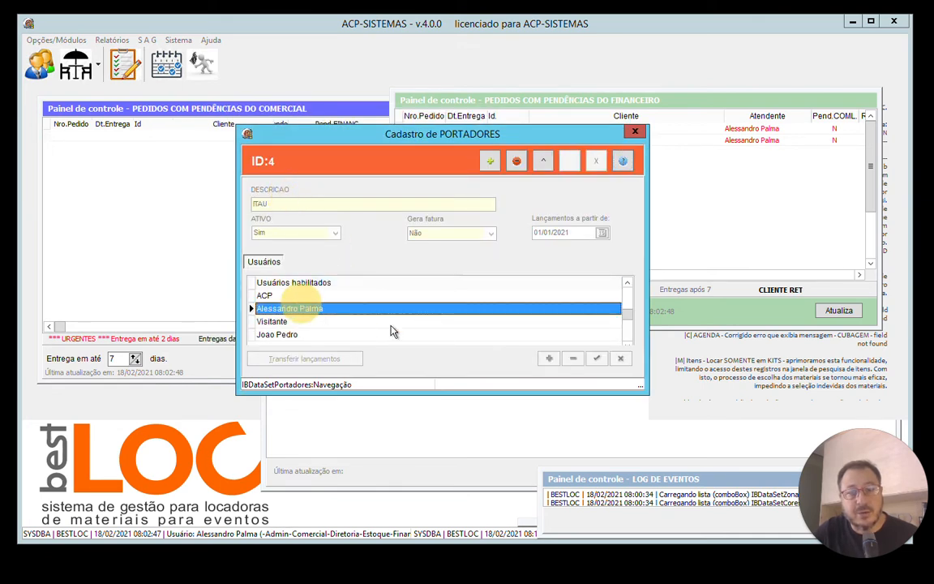
pyautogui.click(450, 322)
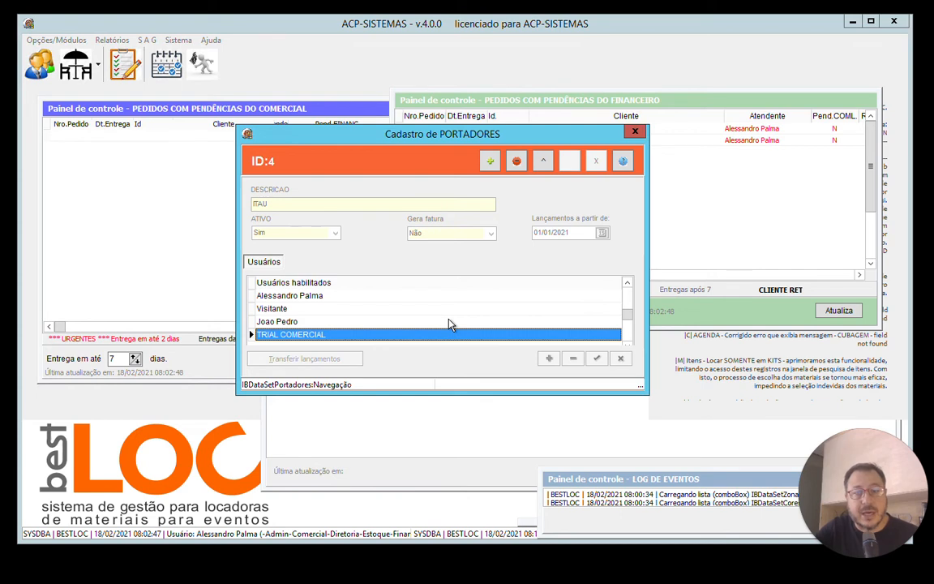
pyautogui.scroll(-2, 451, 324)
pyautogui.scroll(4, 451, 324)
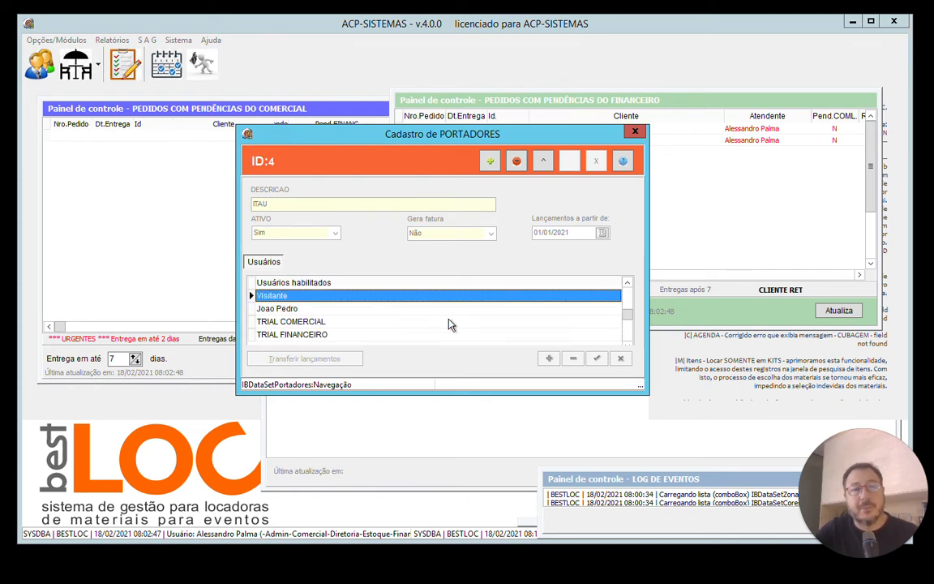
pyautogui.scroll(-3, 450, 324)
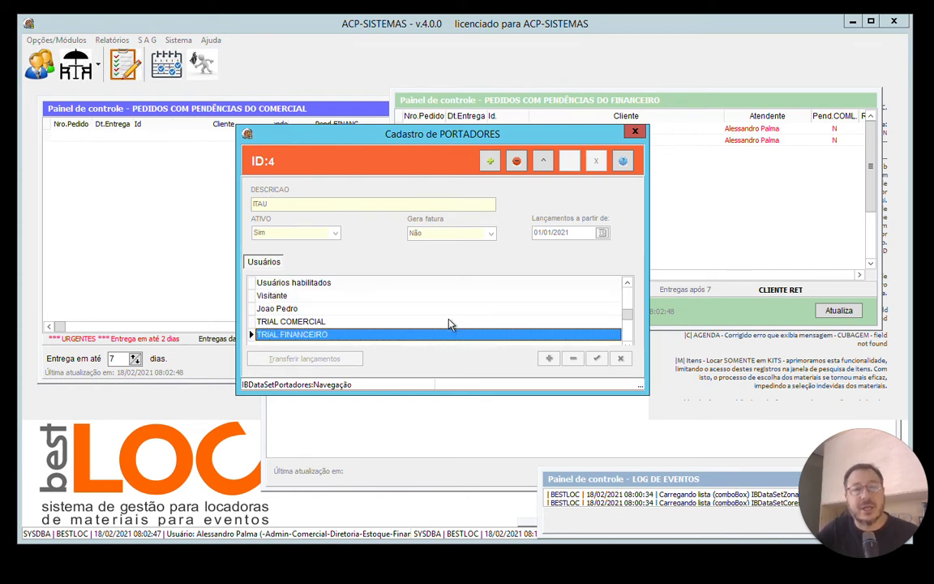
# Step: Start a new portador record with the description BANCO X - COBRANCA
pyautogui.click(492, 162)
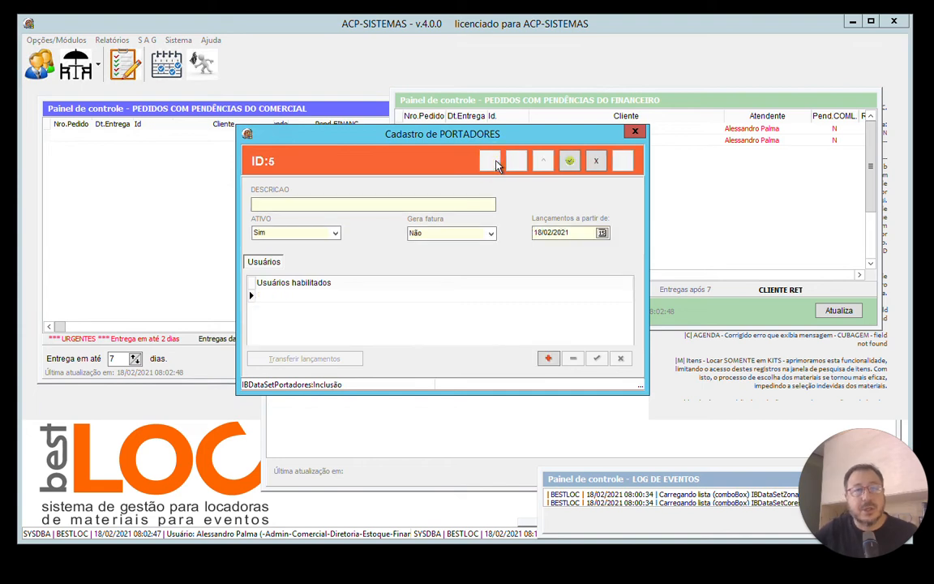
pyautogui.click(354, 204)
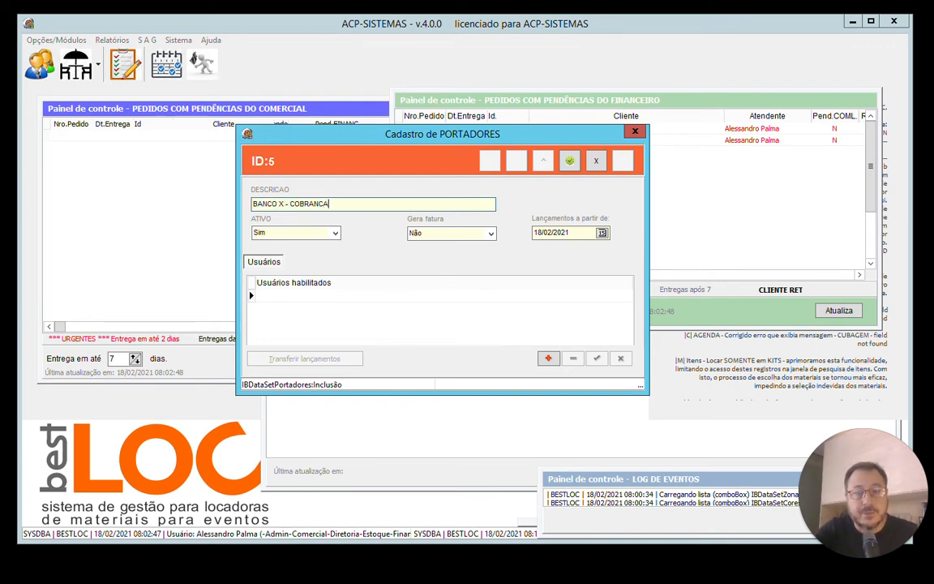
pyautogui.press('Tab')
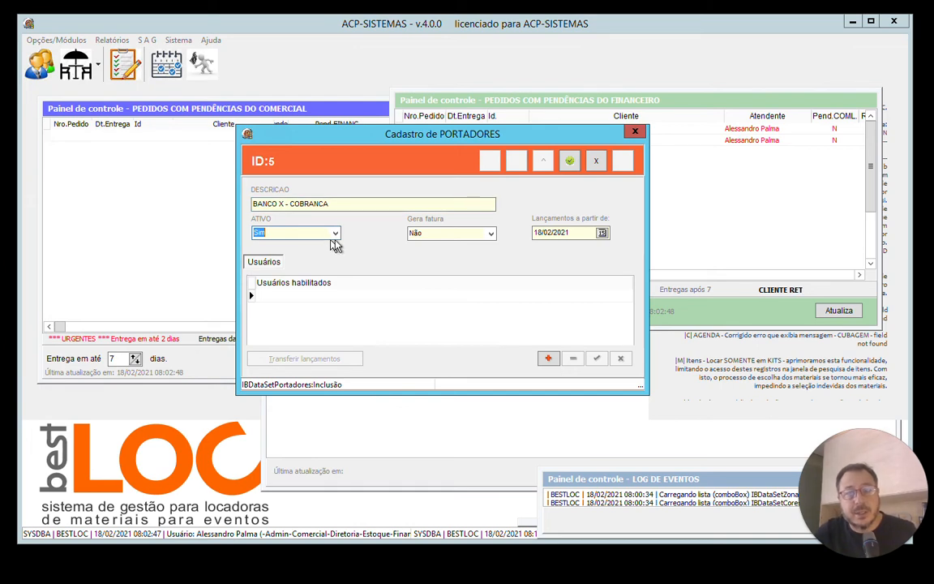
# Step: Set Gera fatura to Sim for the new portador, keep 18/02/2021 as the Lançamentos a partir de date, and save the record
pyautogui.click(492, 234)
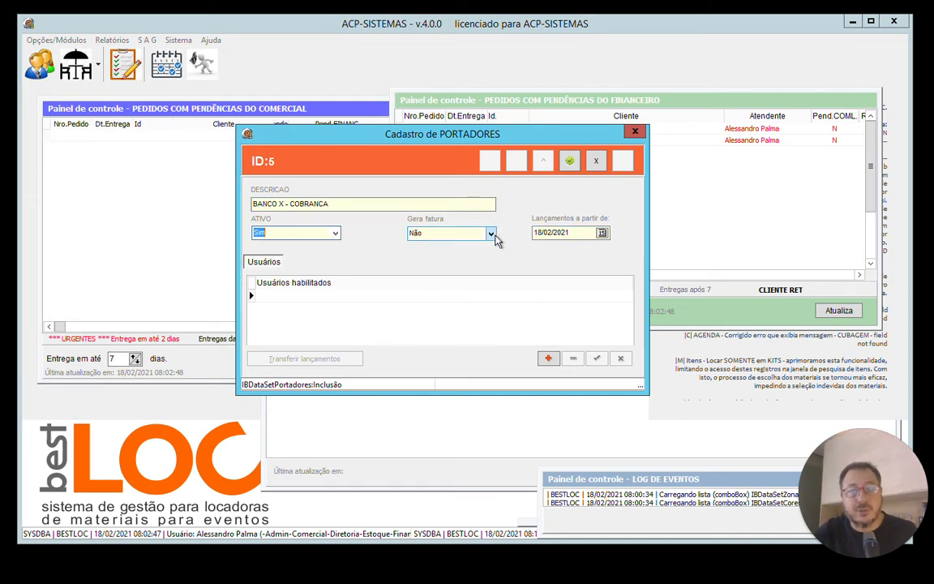
pyautogui.click(432, 243)
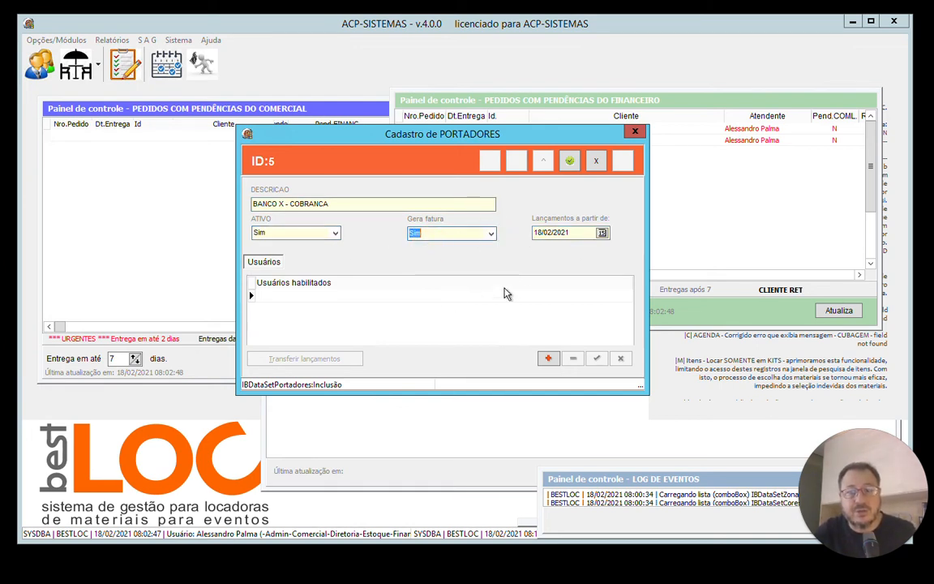
pyautogui.click(541, 231)
pyautogui.press('Tab')
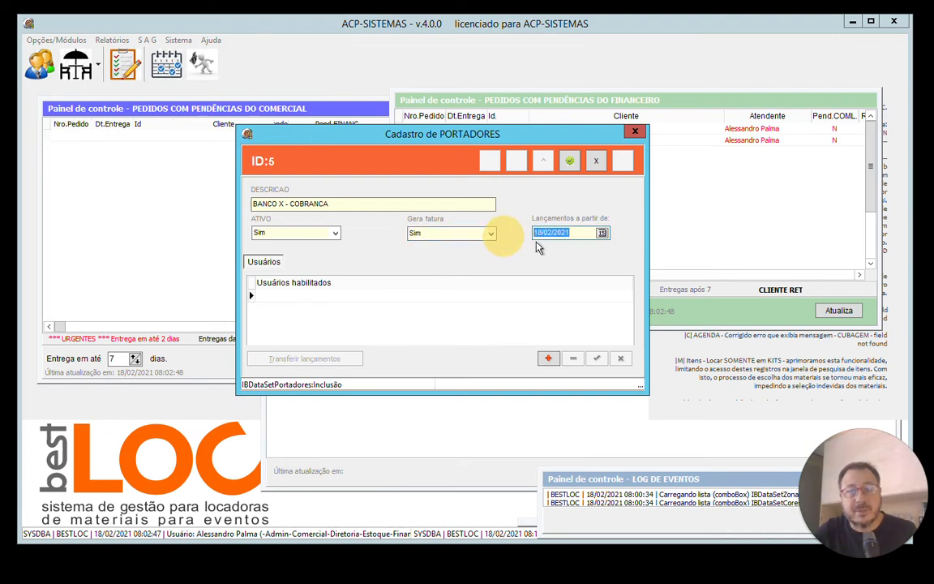
pyautogui.click(282, 297)
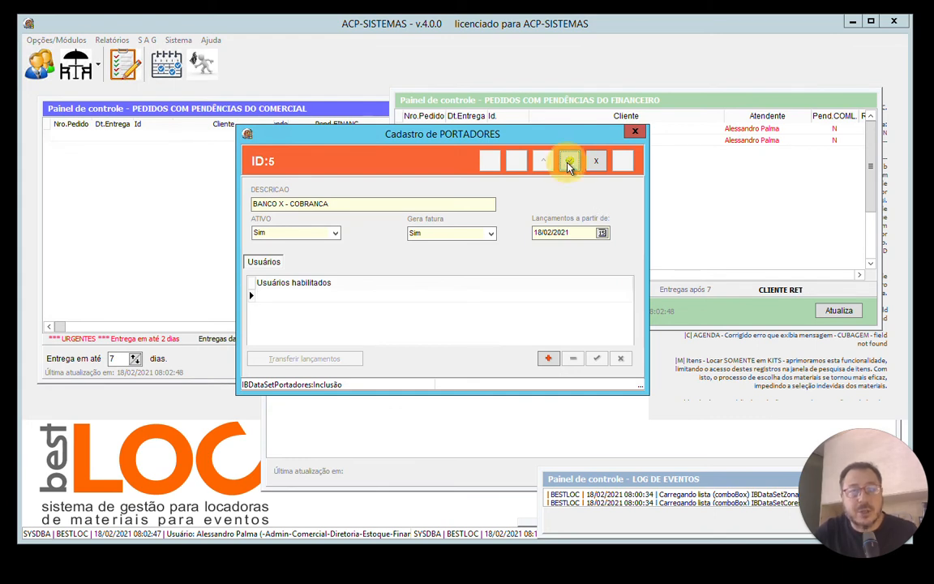
pyautogui.click(569, 163)
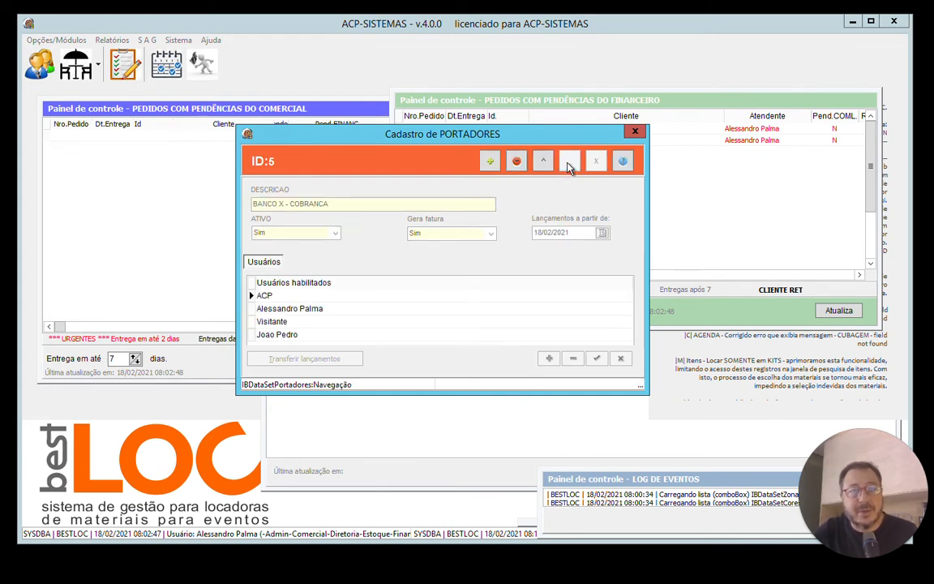
# Step: Examine the users enabled for BANCO X - COBRANCA from ACP down to TRIAL ESTOQUE, and return to ACP
pyautogui.click(323, 297)
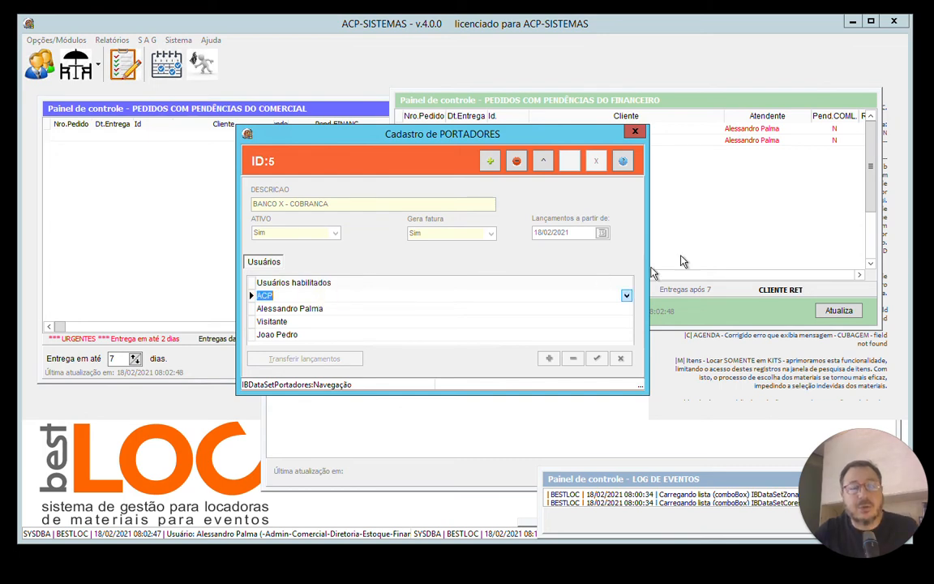
pyautogui.press('Down')
pyautogui.press('Down')
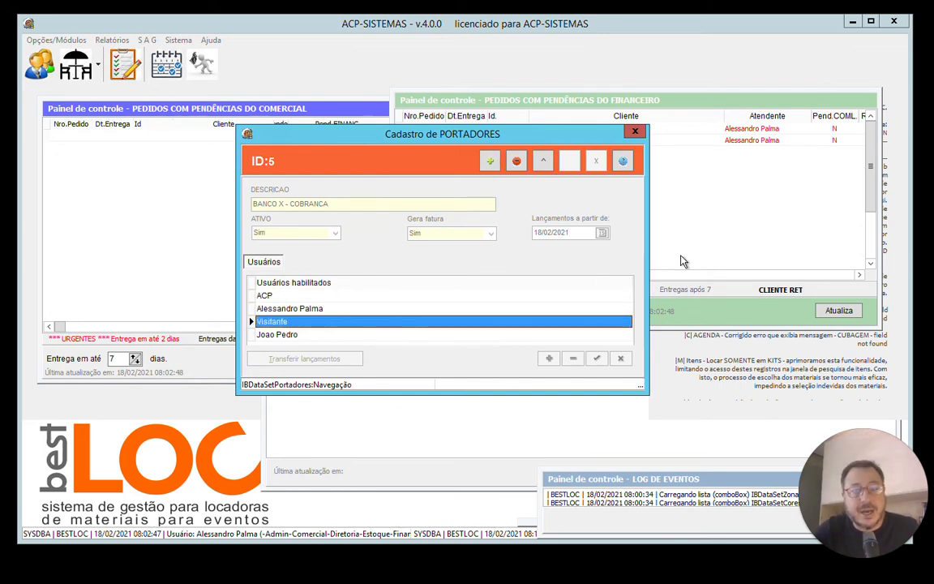
pyautogui.press('Up')
pyautogui.press('Up')
pyautogui.press('Down')
pyautogui.press('Down')
pyautogui.press('Down')
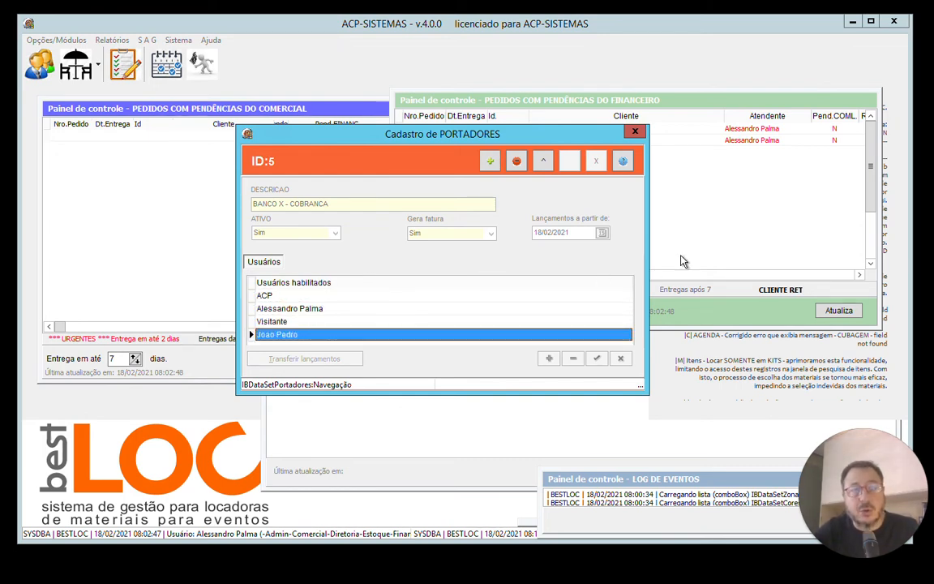
pyautogui.press('Down')
pyautogui.press('Down')
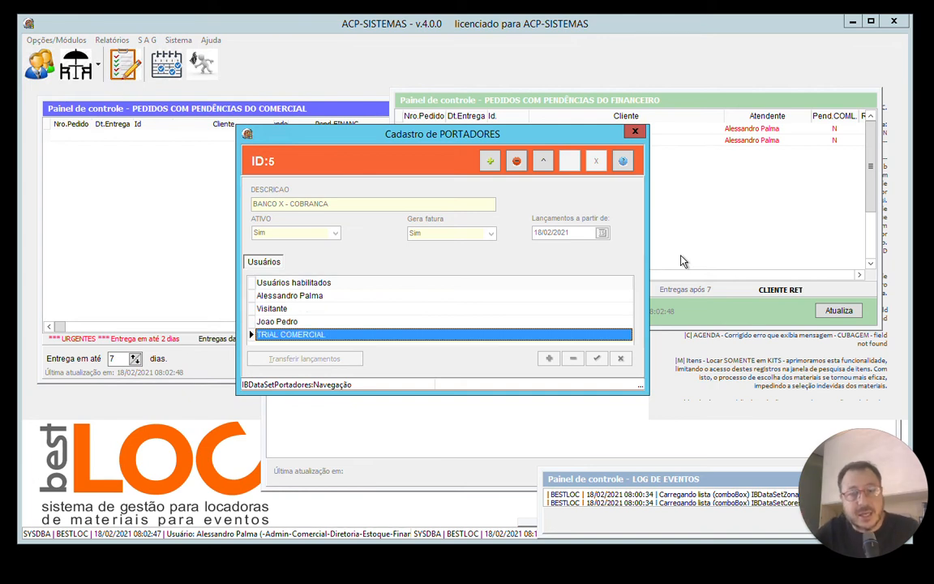
pyautogui.press('Down')
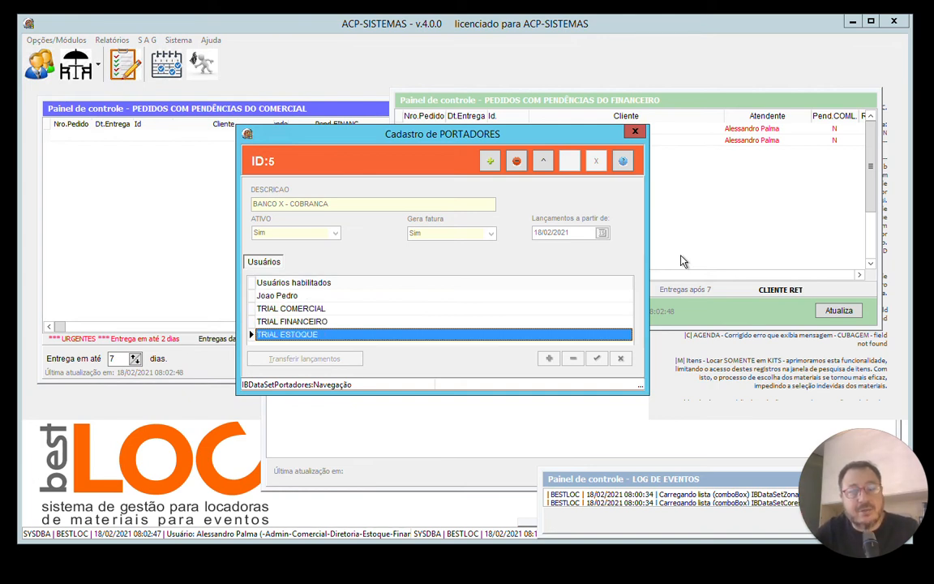
pyautogui.press('Up')
pyautogui.press('Up')
pyautogui.press('Up')
pyautogui.press('Up')
pyautogui.press('Up')
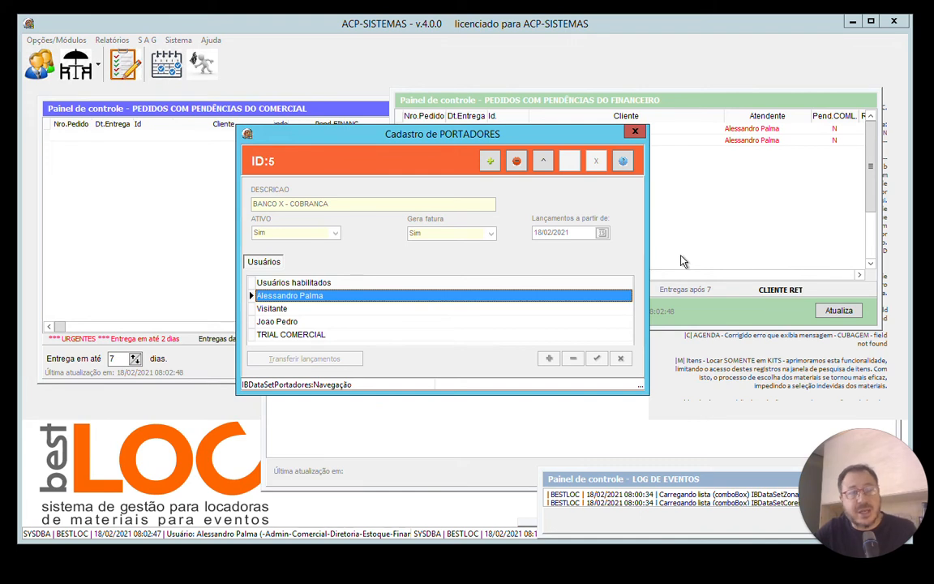
pyautogui.press('Down')
pyautogui.press('Up')
pyautogui.press('Up')
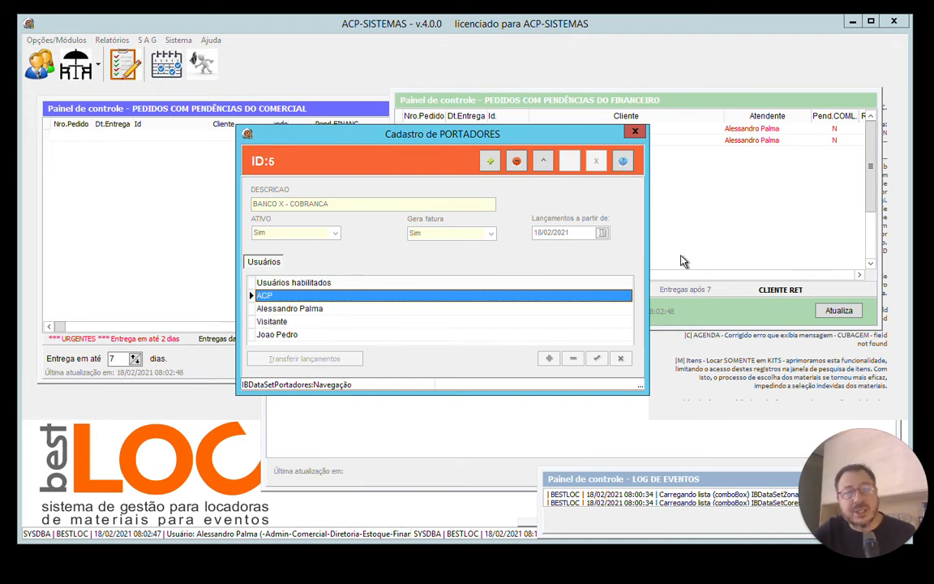
# Step: Put the BANCO X - COBRANCA record into edit mode and remove Visitante and TRIAL COMERCIAL from its enabled users
pyautogui.click(543, 161)
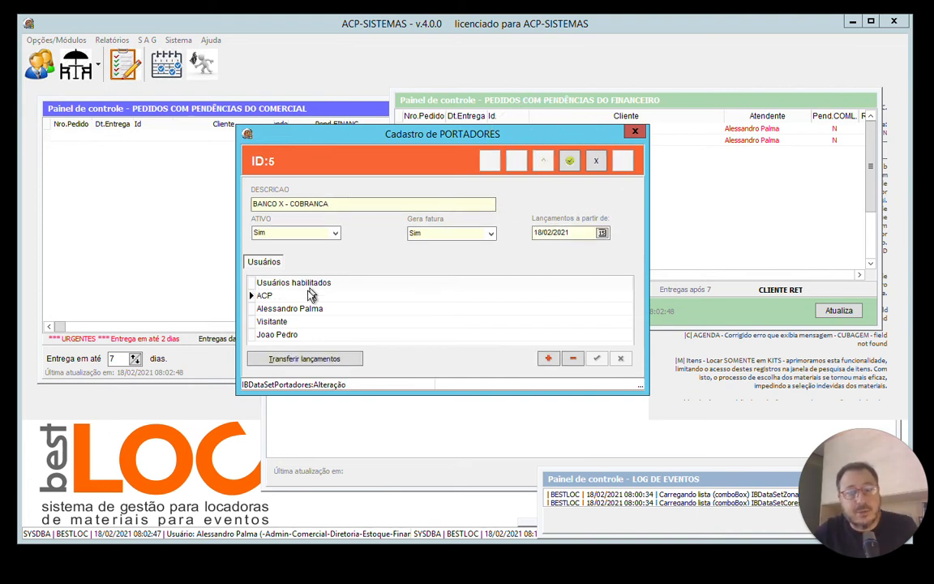
pyautogui.click(272, 321)
pyautogui.click(573, 357)
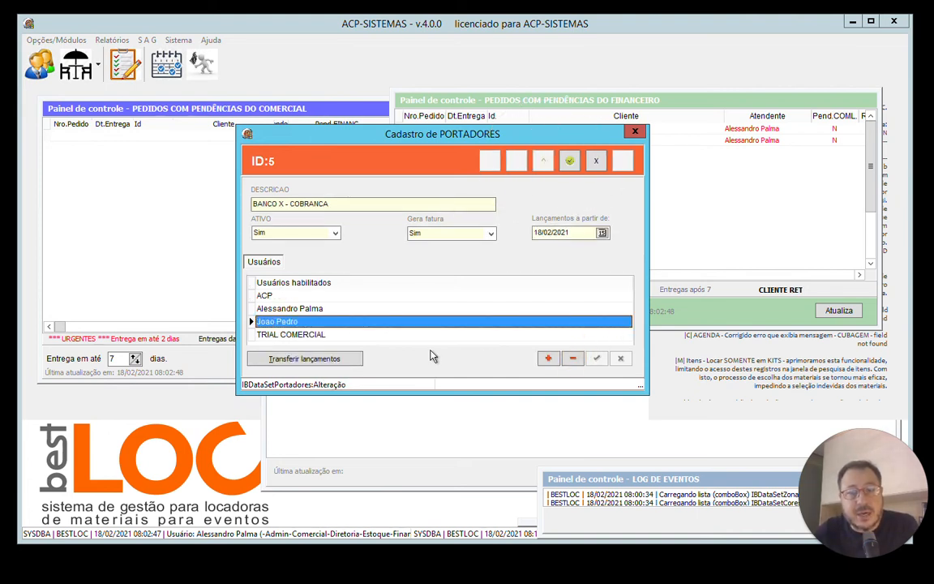
pyautogui.click(355, 333)
pyautogui.click(572, 358)
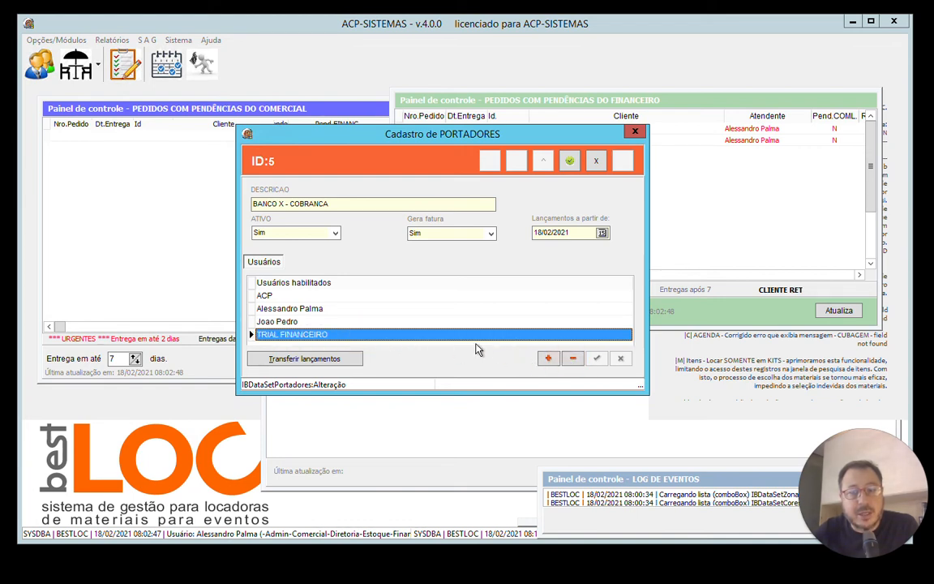
# Step: Remove the user listed just above TRIAL FINANCEIRO and TRIAL ESTOQUE from the enabled users, and save the portador
pyautogui.click(329, 320)
pyautogui.click(573, 358)
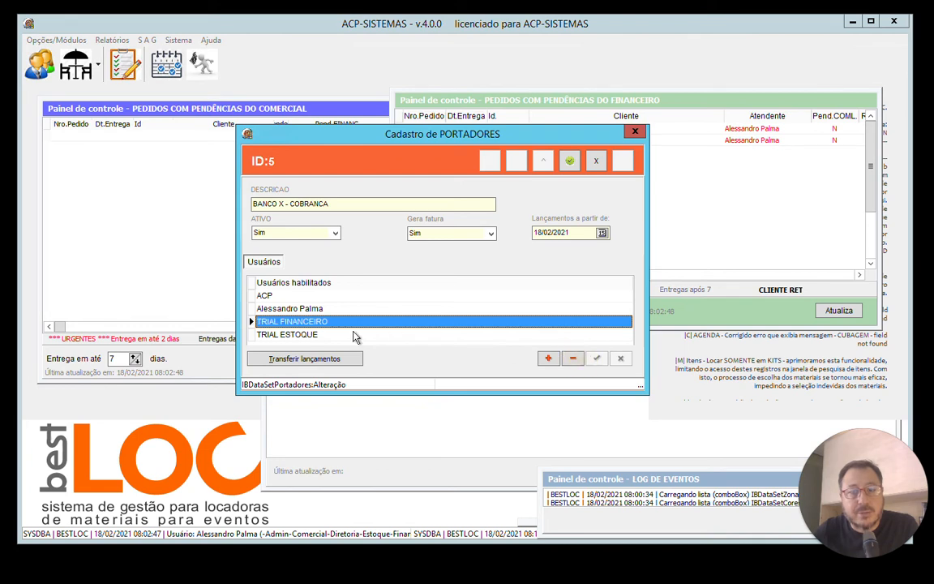
pyautogui.click(325, 335)
pyautogui.click(573, 360)
pyautogui.click(300, 315)
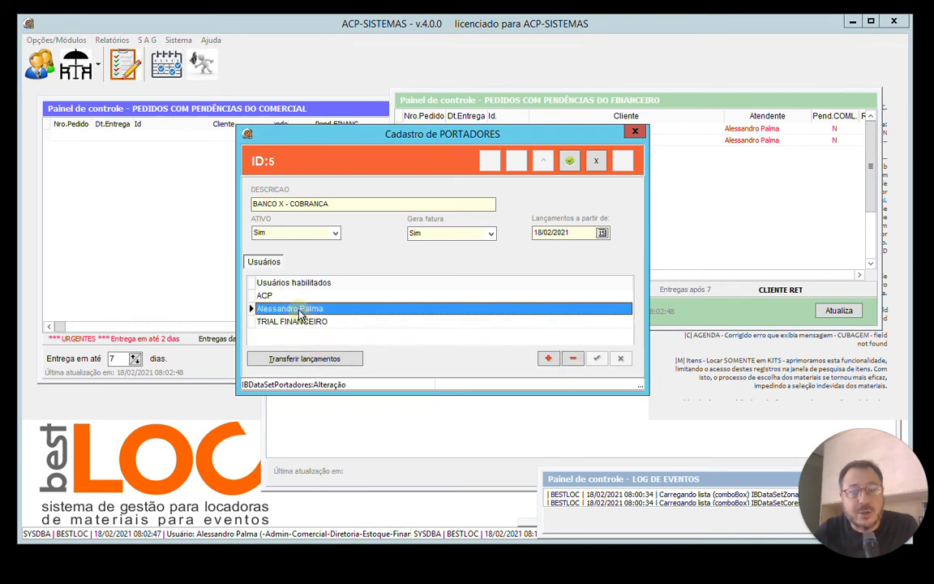
pyautogui.click(279, 296)
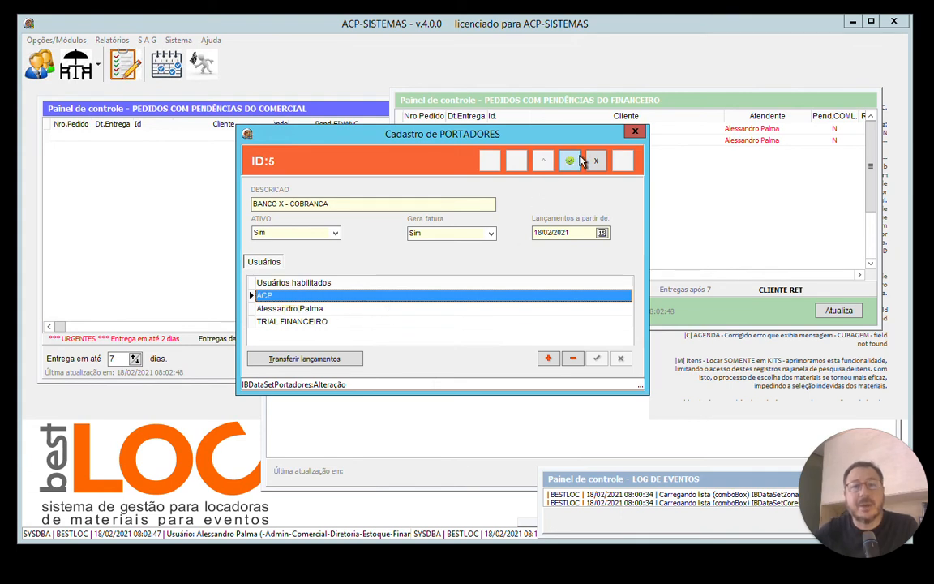
pyautogui.click(571, 161)
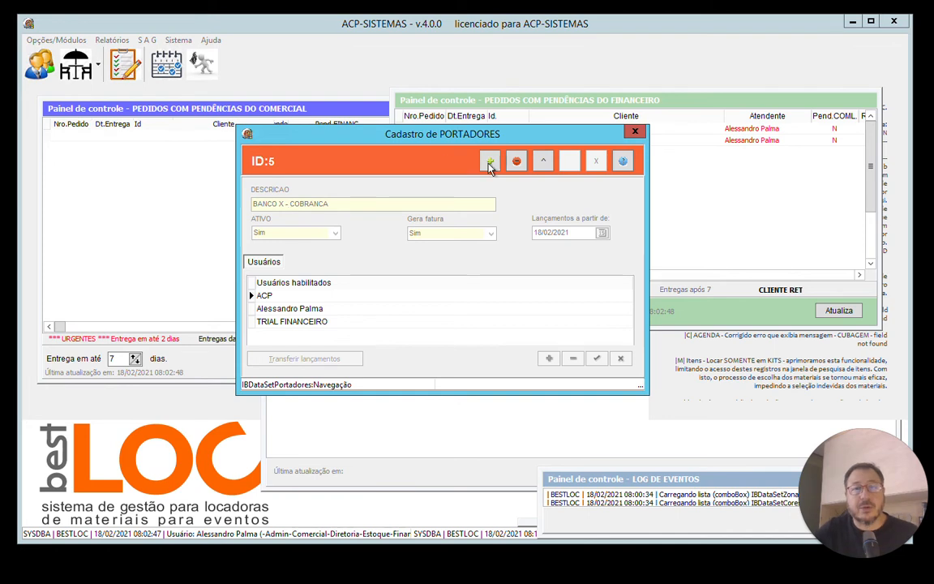
# Step: Close the portador registration and start a new Caixa entry of type Entrada
pyautogui.click(636, 132)
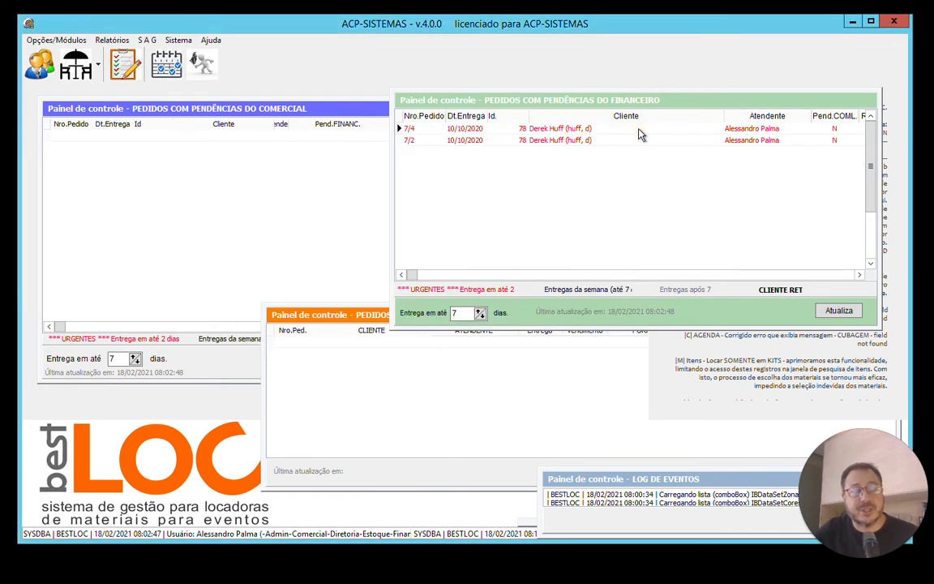
pyautogui.click(62, 42)
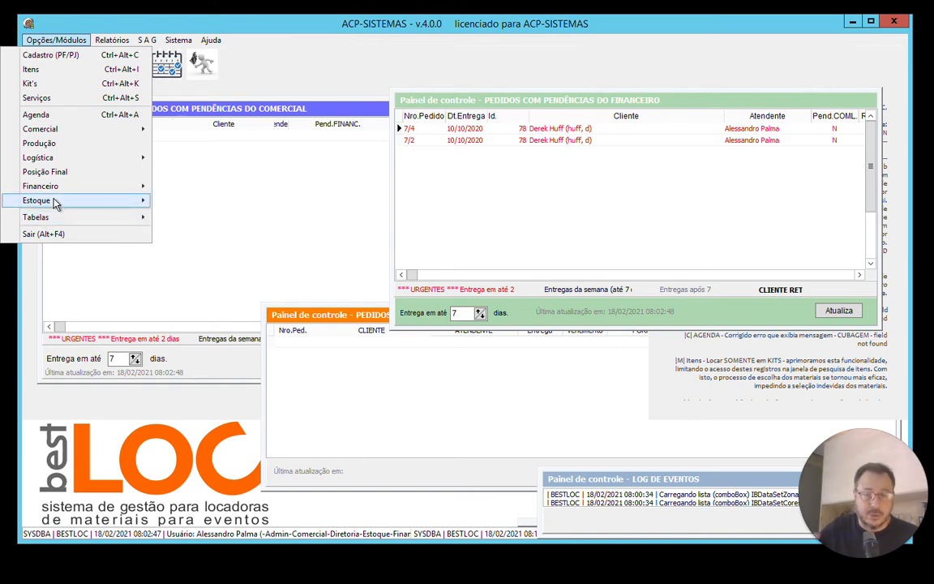
pyautogui.moveTo(56, 203)
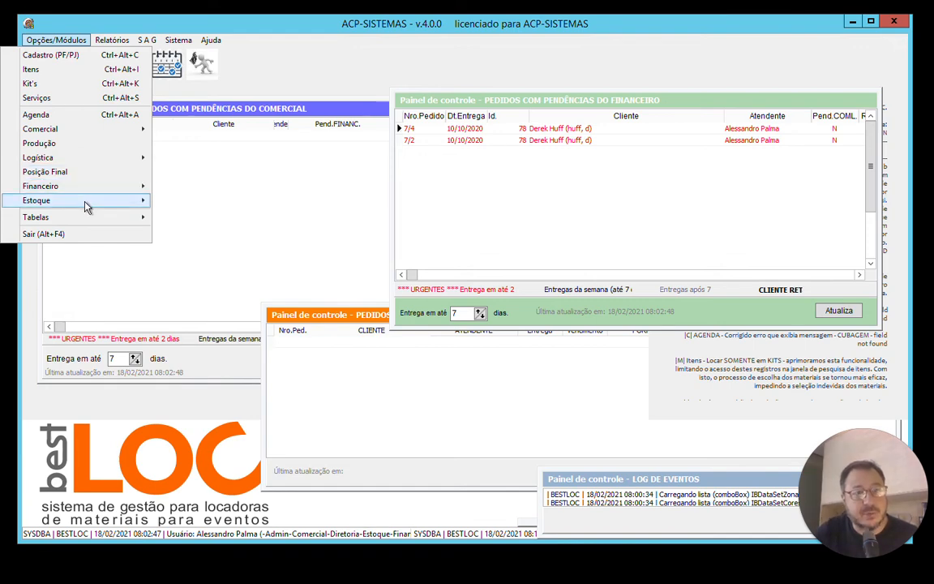
pyautogui.moveTo(104, 190)
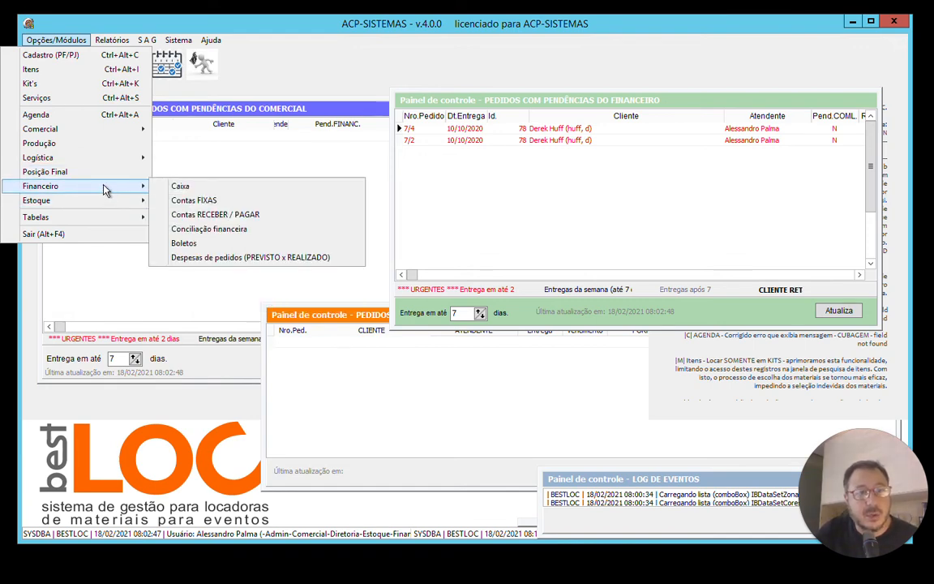
pyautogui.click(197, 186)
pyautogui.click(548, 178)
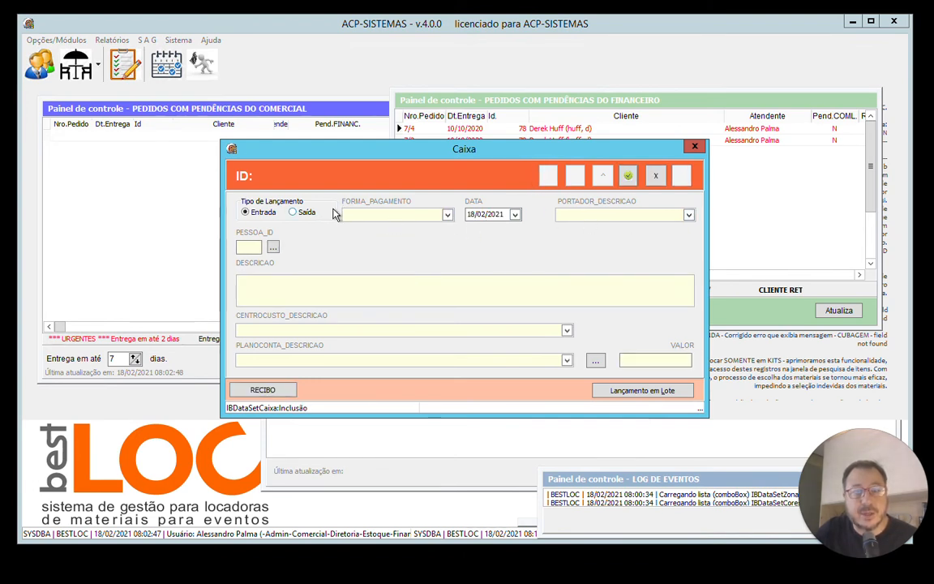
pyautogui.click(295, 213)
pyautogui.click(246, 213)
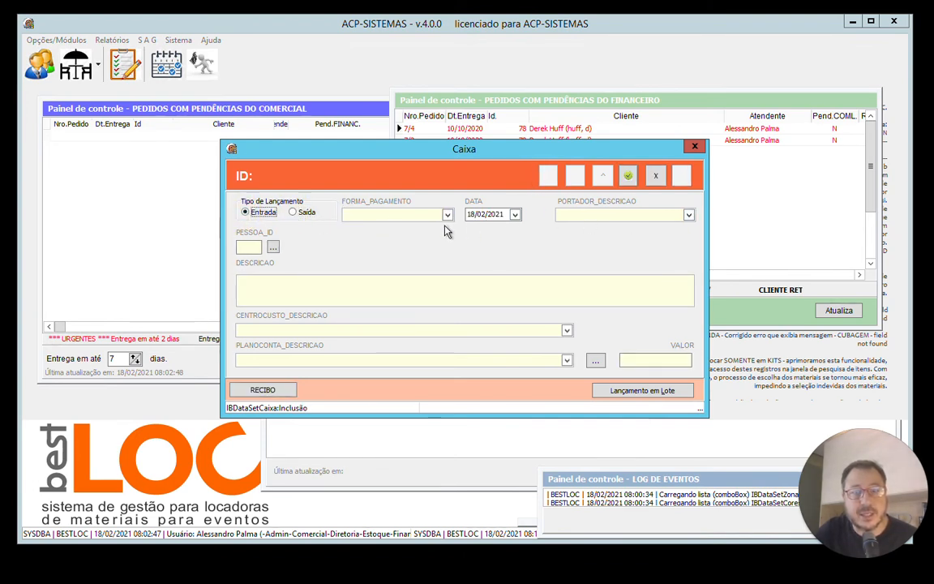
# Step: Examine the portadores offered for the new Caixa entry, from BANCO X - COBRANCA to cc banco, then cancel the entry and close Caixa
pyautogui.click(689, 216)
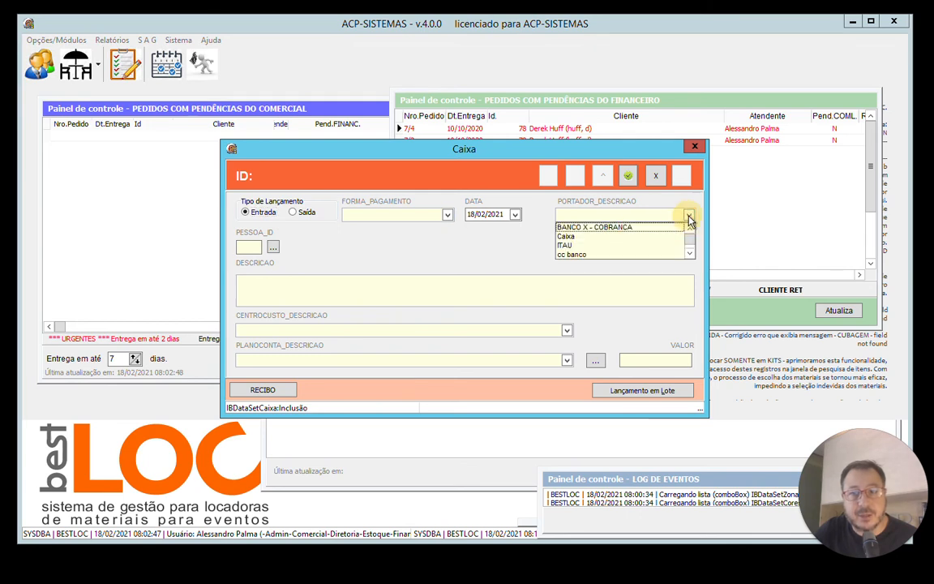
pyautogui.press('Down')
pyautogui.press('Down')
pyautogui.press('Down')
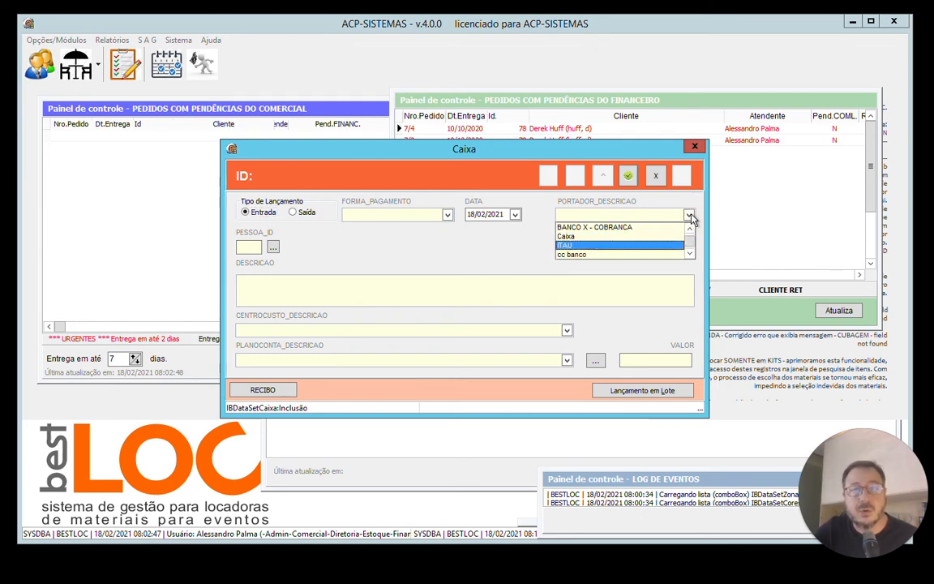
pyautogui.press('Down')
pyautogui.press('Up')
pyautogui.press('Up')
pyautogui.press('Down')
pyautogui.press('Up')
pyautogui.press('Up')
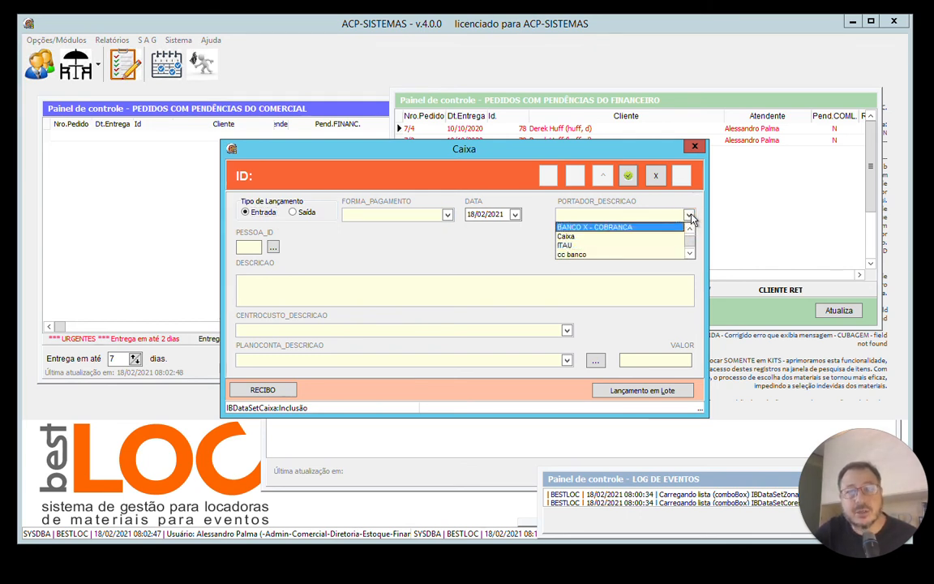
pyautogui.press('Down')
pyautogui.press('Down')
pyautogui.press('Down')
pyautogui.press('Up')
pyautogui.press('Up')
pyautogui.press('Up')
pyautogui.press('Down')
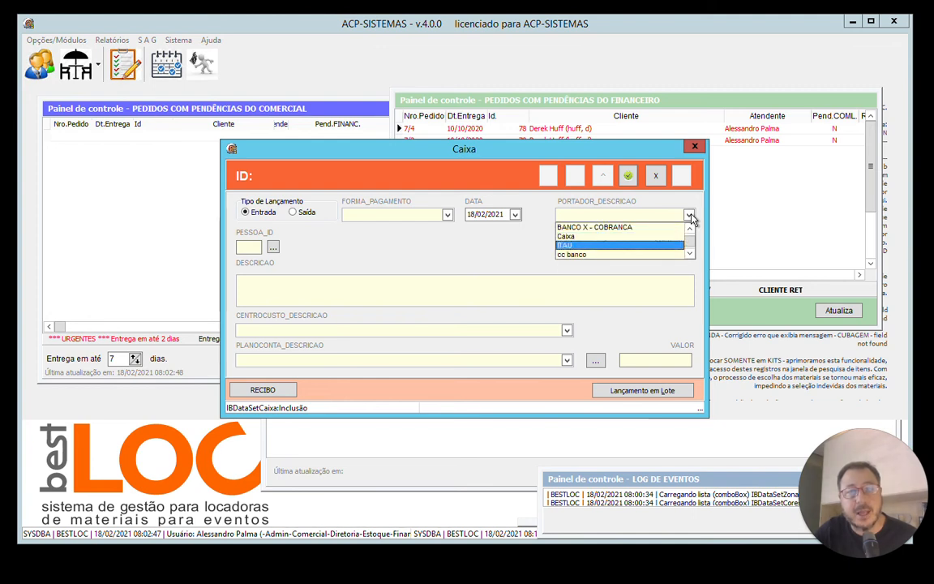
pyautogui.press('Down')
pyautogui.press('Up')
pyautogui.press('Up')
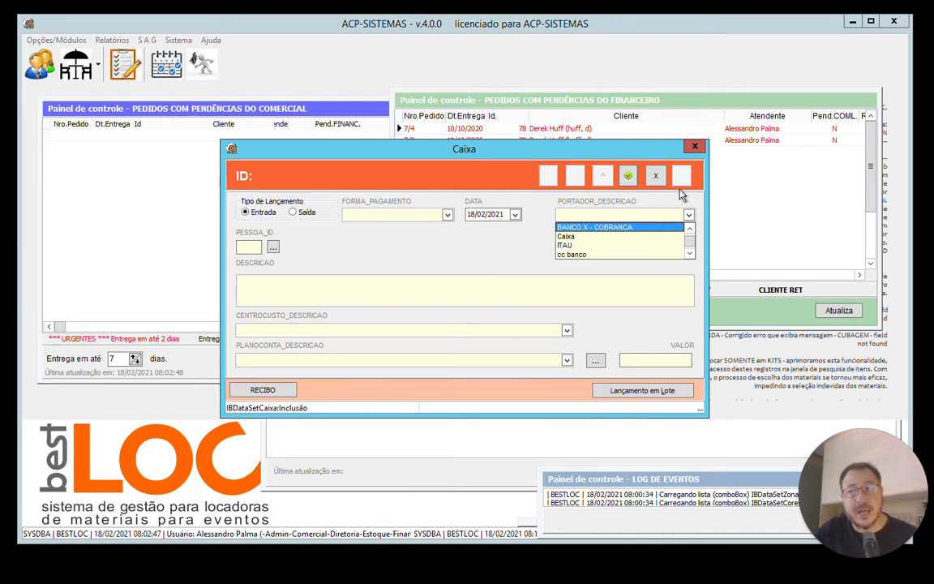
pyautogui.click(657, 178)
pyautogui.click(694, 146)
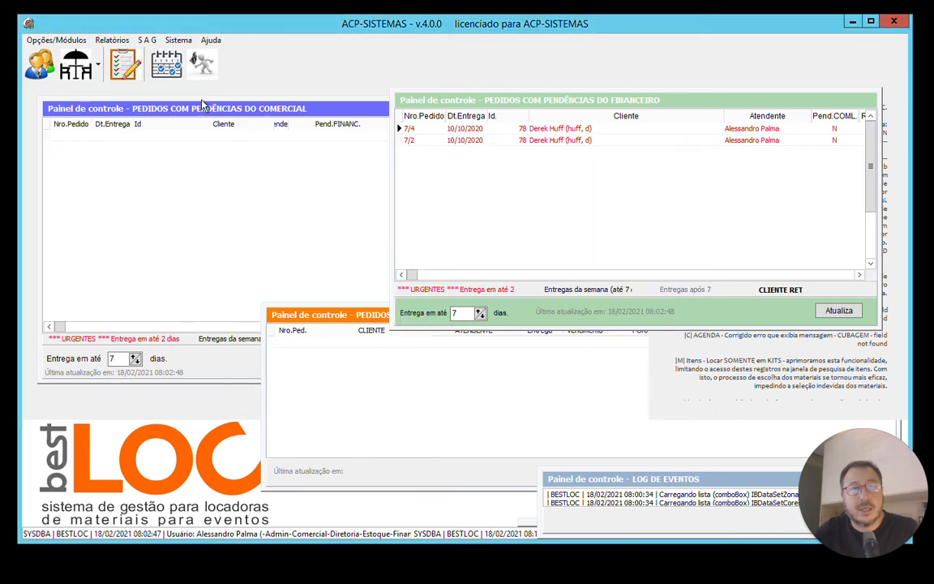
# Step: Edit BANCO X - COBRANCA in the Portadores registration, remove ACP and the user just below it from the enabled users, save and close
pyautogui.click(63, 41)
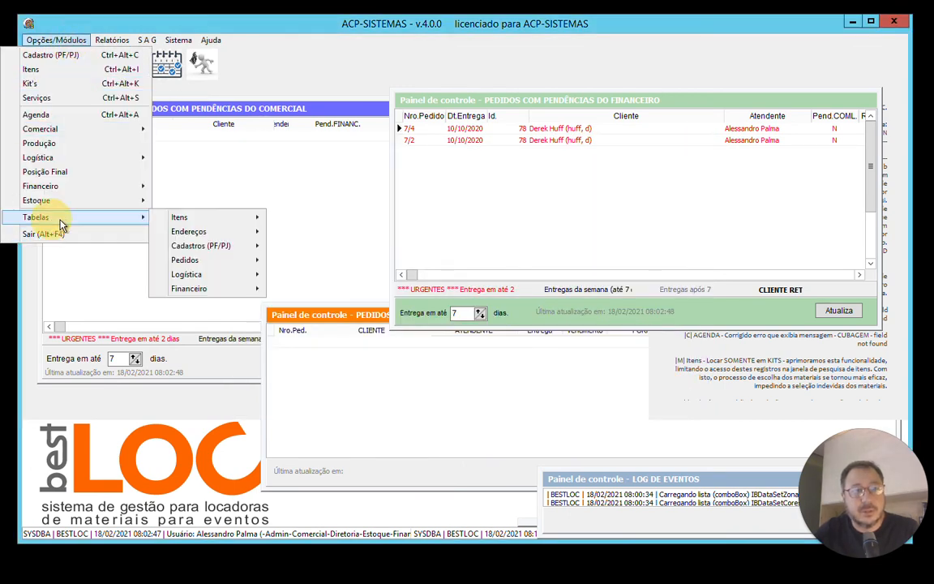
pyautogui.moveTo(219, 289)
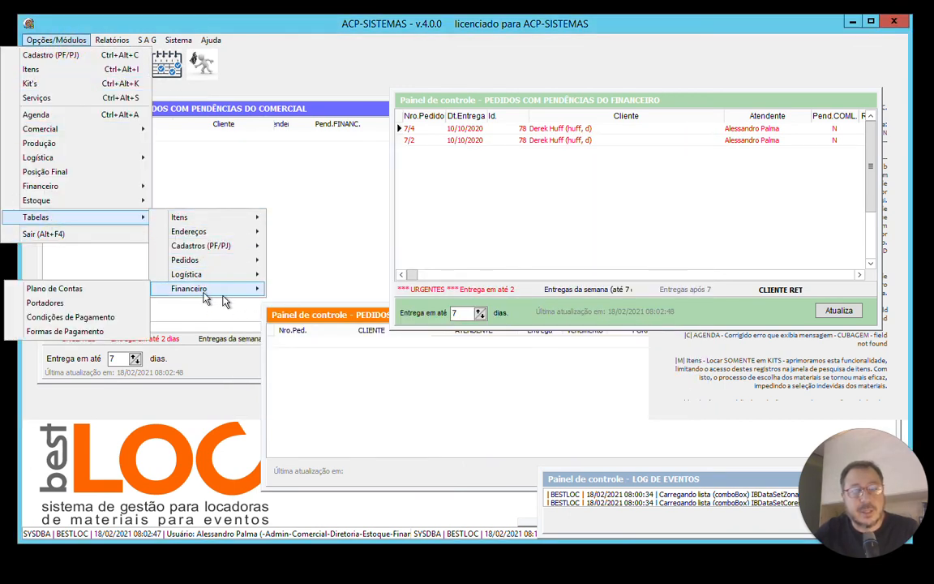
pyautogui.click(44, 303)
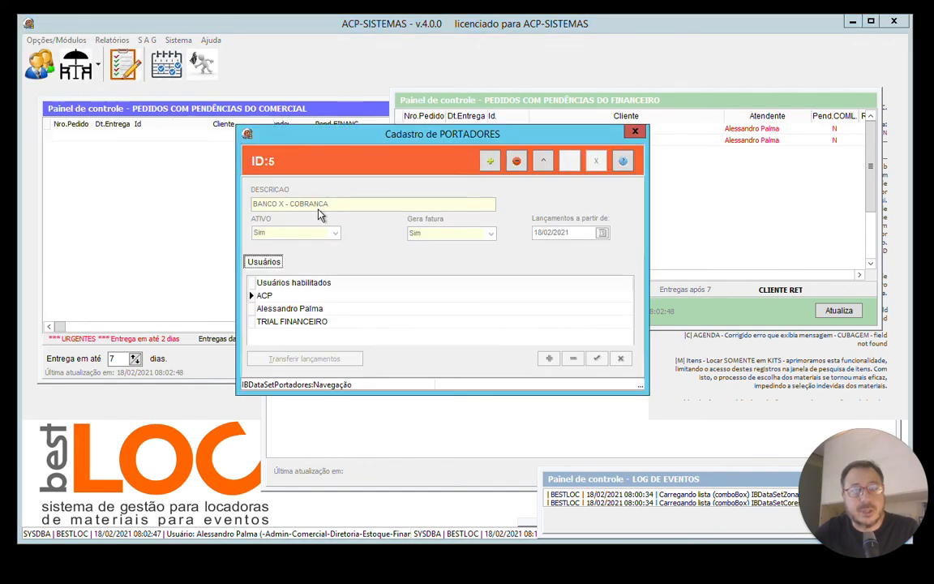
pyautogui.click(543, 165)
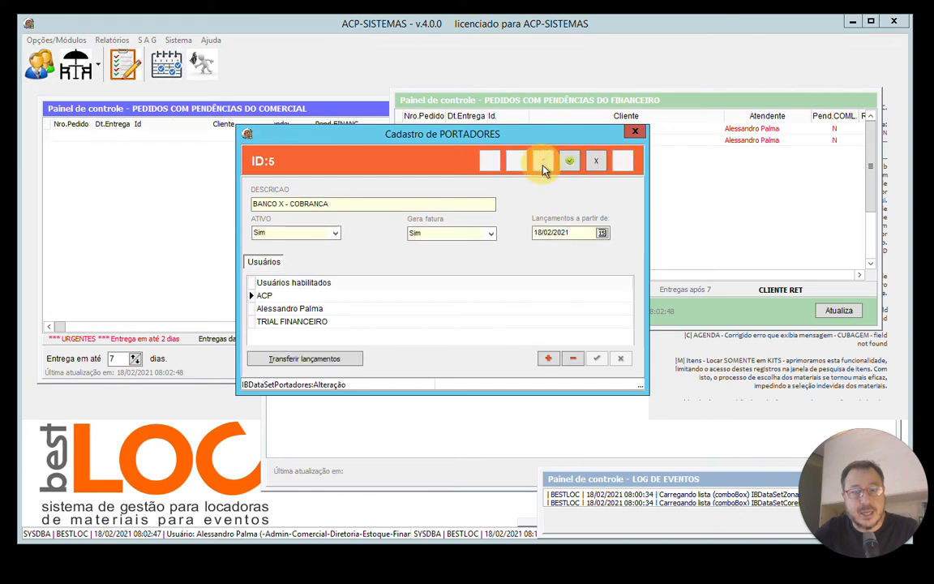
pyautogui.click(309, 309)
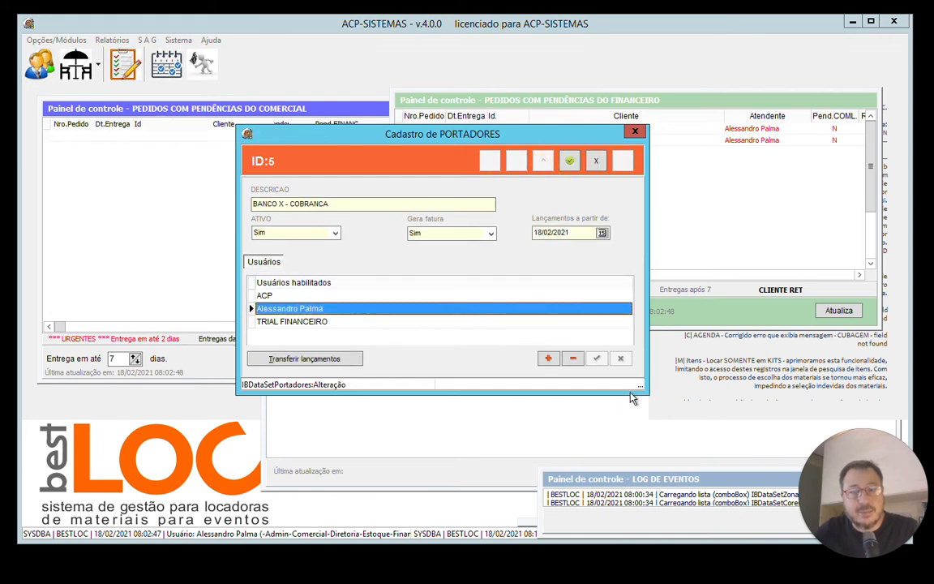
pyautogui.click(572, 358)
pyautogui.click(306, 296)
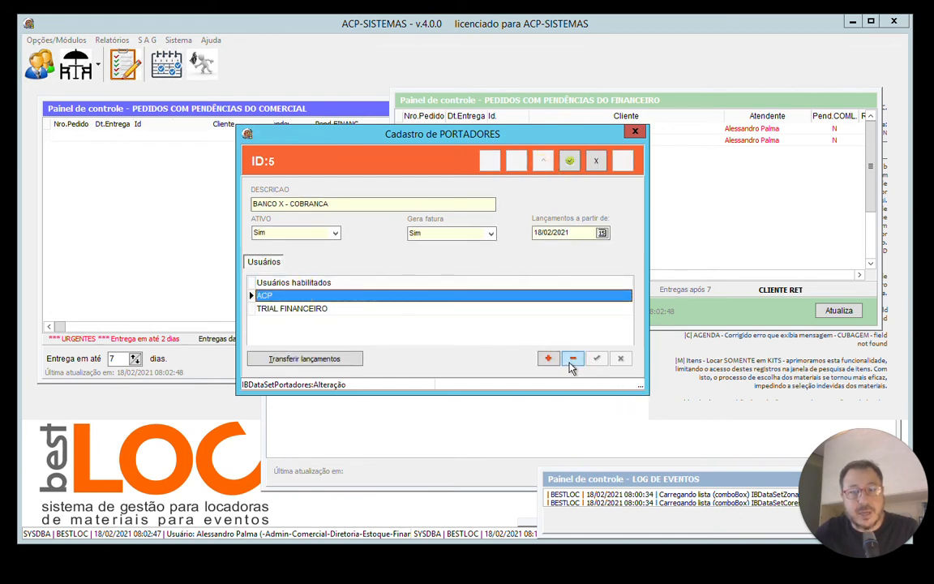
pyautogui.click(573, 357)
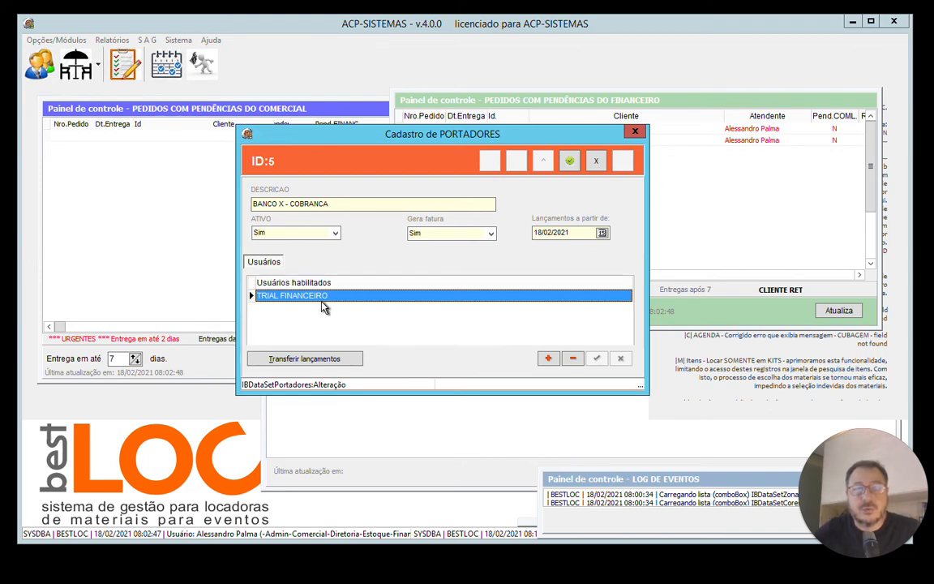
pyautogui.click(569, 160)
pyautogui.click(636, 133)
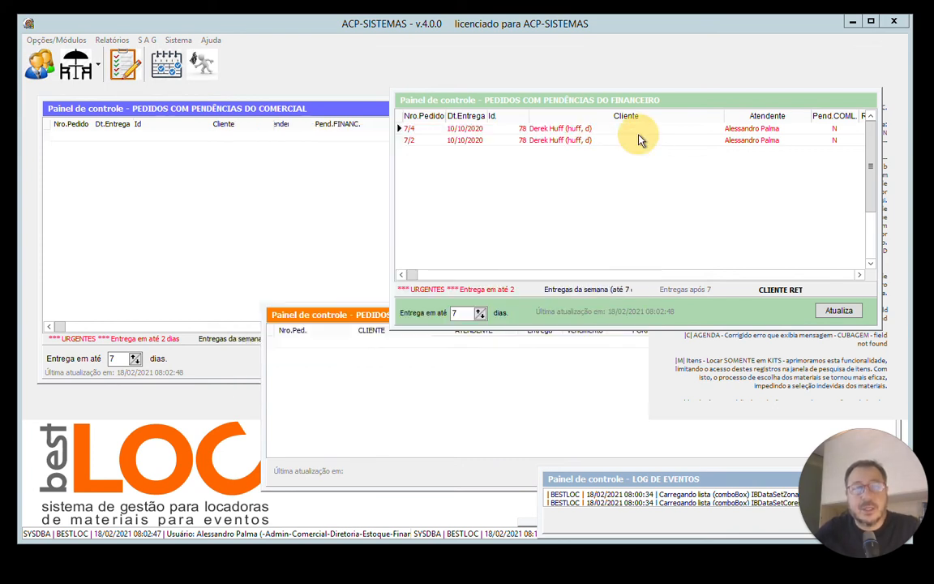
# Step: Check the payment methods and portadores offered for a new Caixa entry, then cancel the entry and close Caixa
pyautogui.click(39, 39)
pyautogui.moveTo(38, 220)
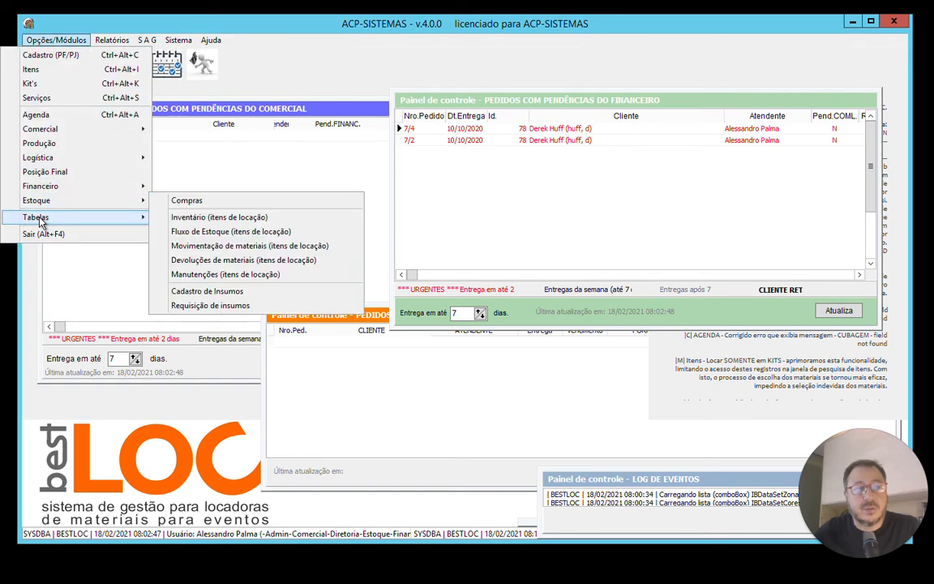
pyautogui.moveTo(45, 186)
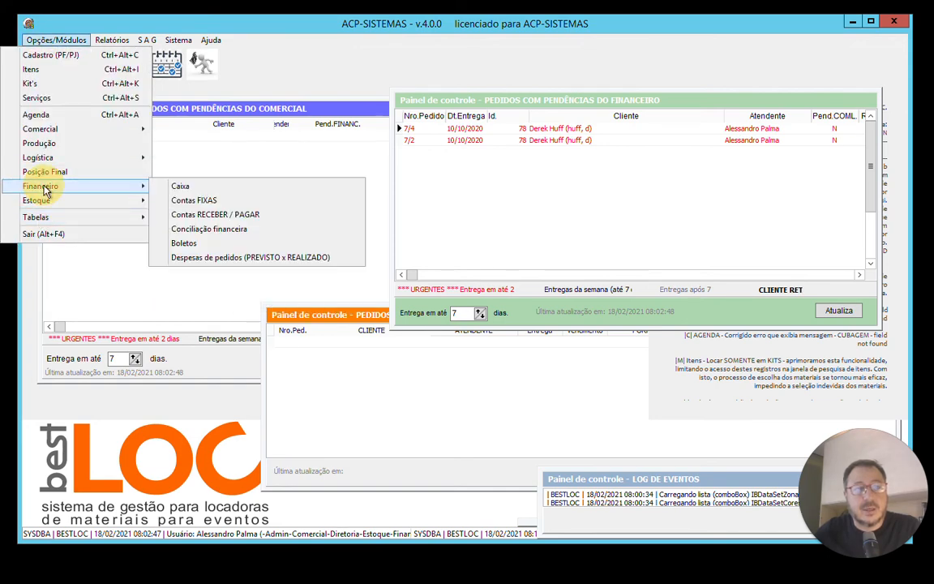
pyautogui.click(197, 192)
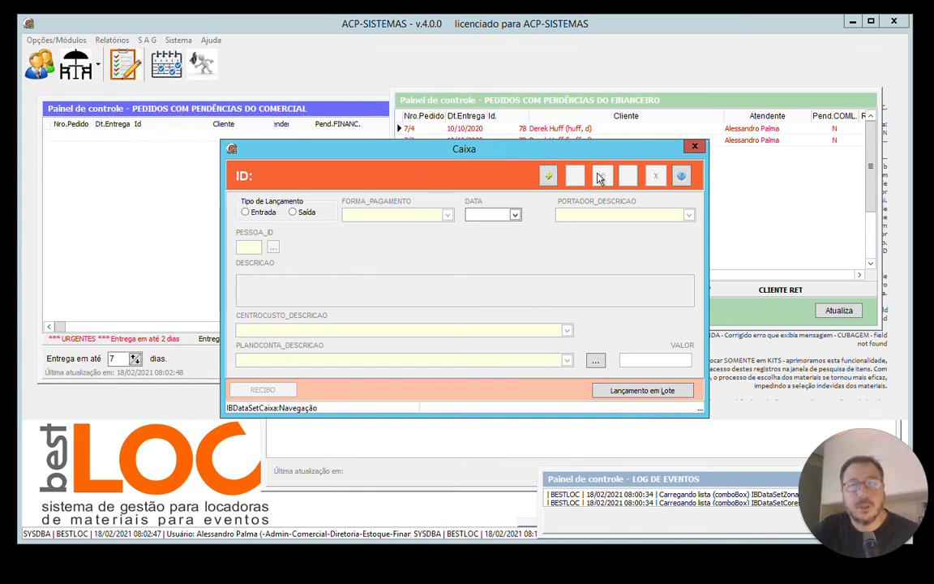
pyautogui.click(547, 179)
pyautogui.click(447, 216)
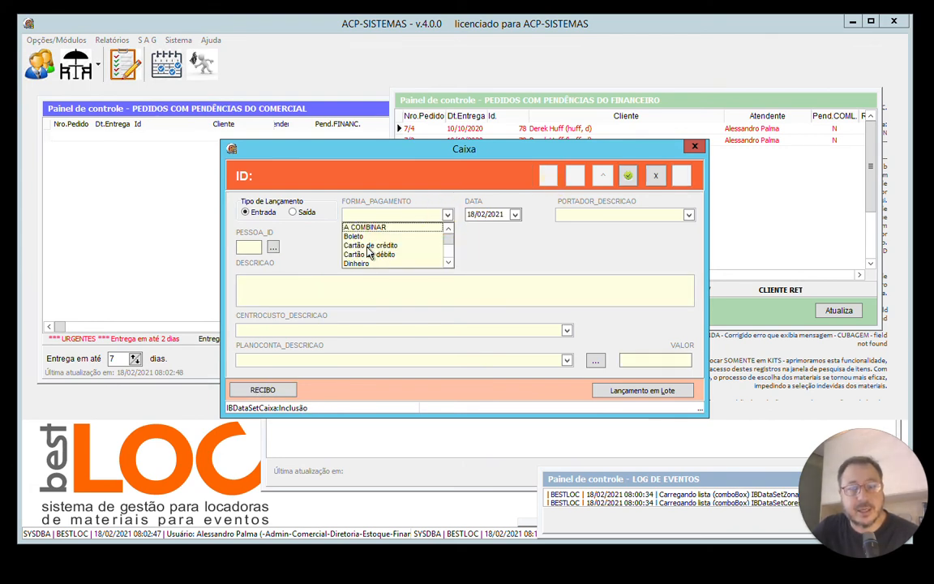
pyautogui.click(418, 214)
pyautogui.click(600, 215)
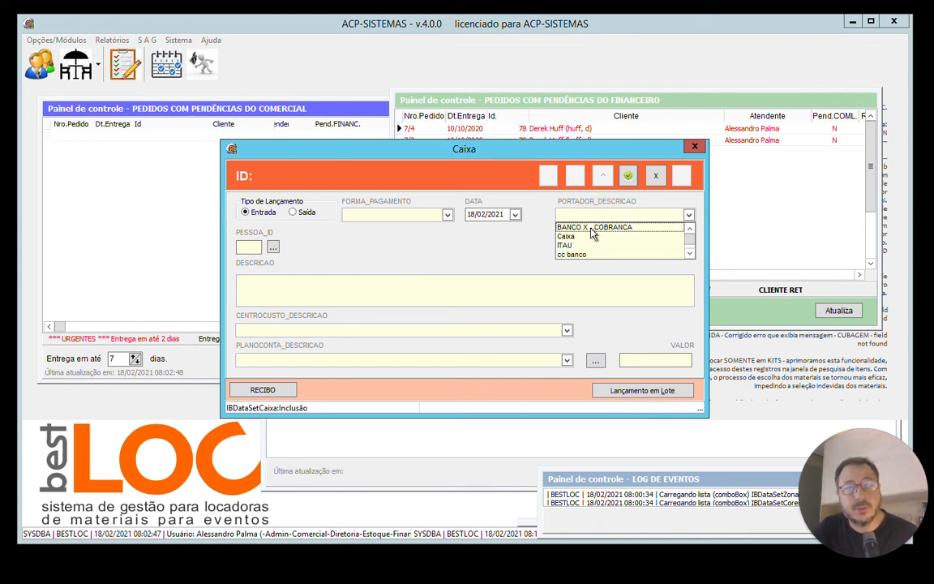
pyautogui.click(657, 175)
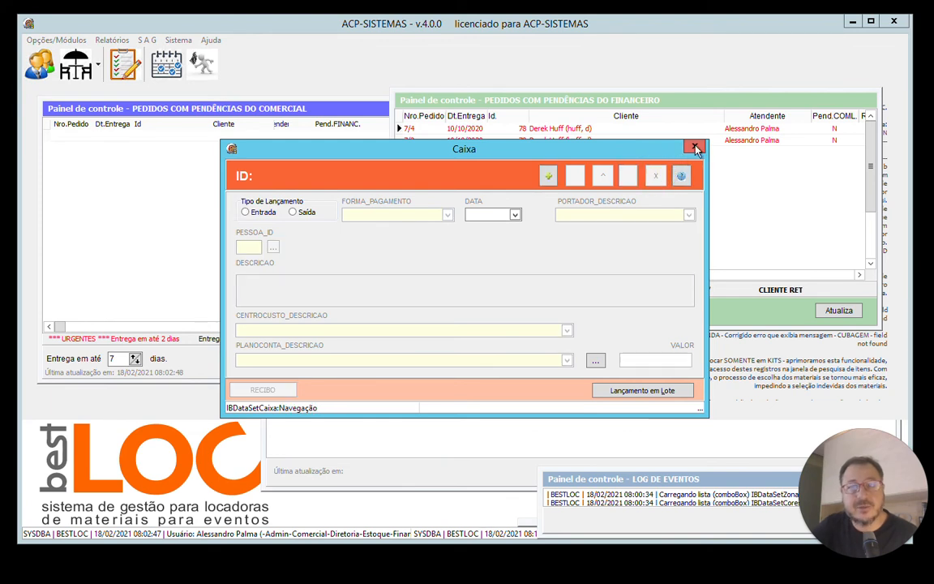
pyautogui.click(695, 149)
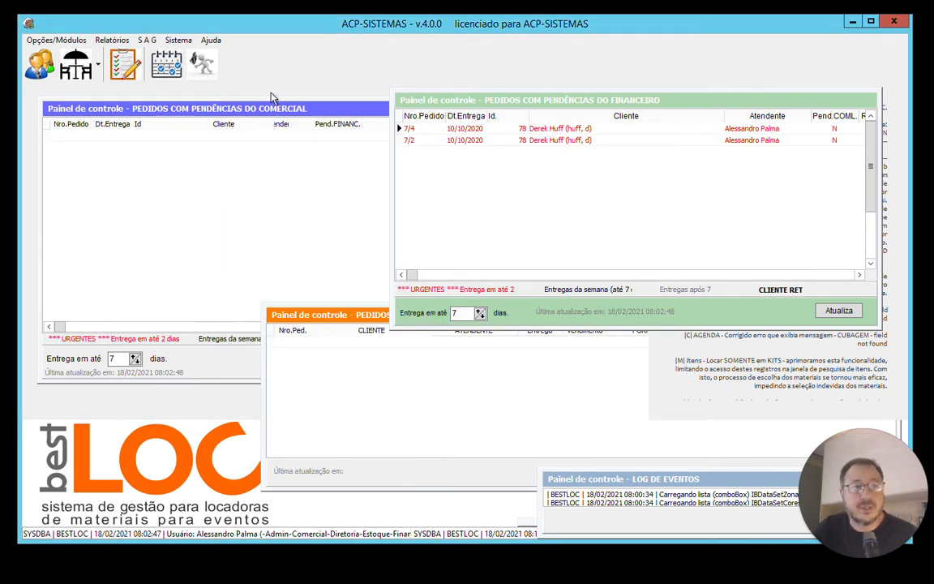
# Step: Exit the system to end the current session
pyautogui.click(56, 40)
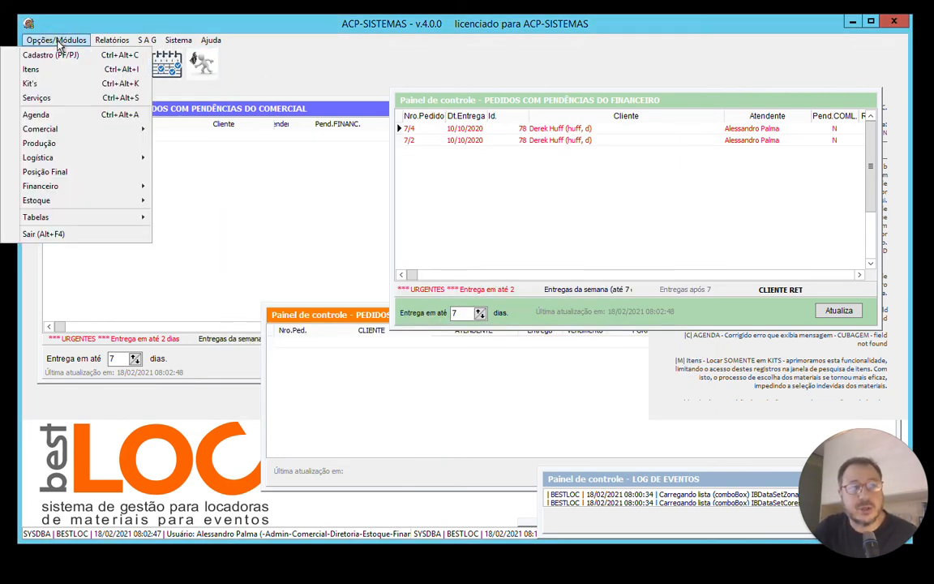
pyautogui.click(65, 234)
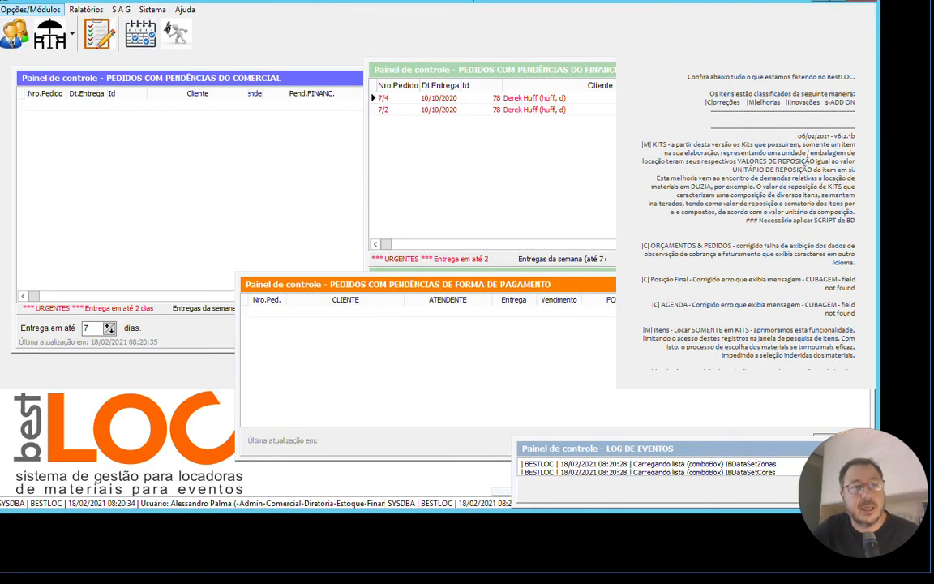
# Step: Check which portadores a new Caixa entry offers in the restarted session, then cancel the entry and close Caixa
pyautogui.click(22, 9)
pyautogui.moveTo(41, 153)
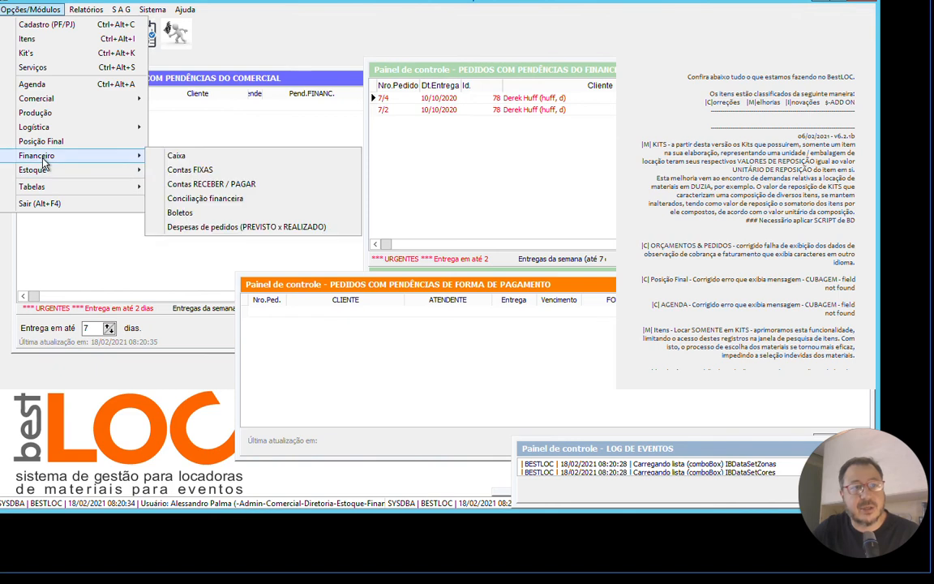
pyautogui.click(177, 155)
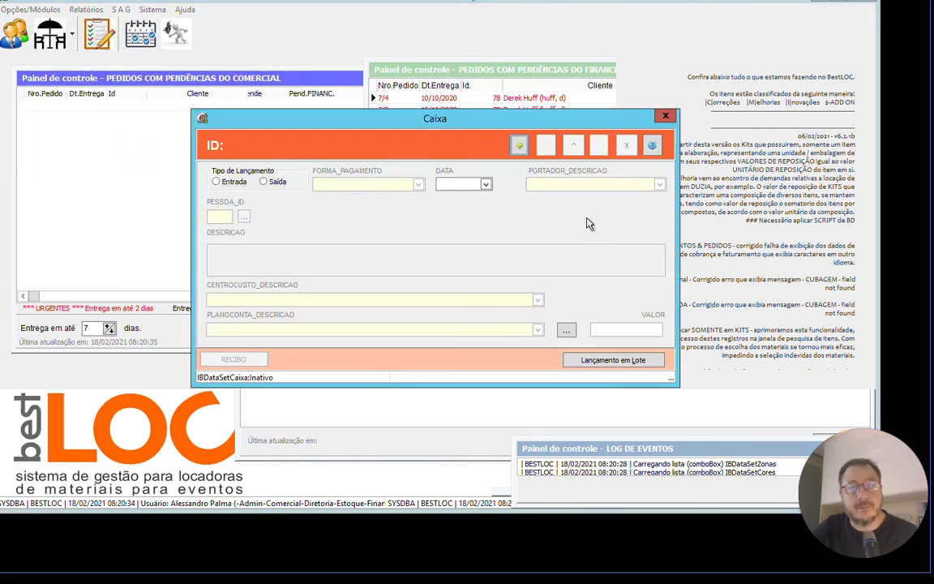
pyautogui.click(519, 144)
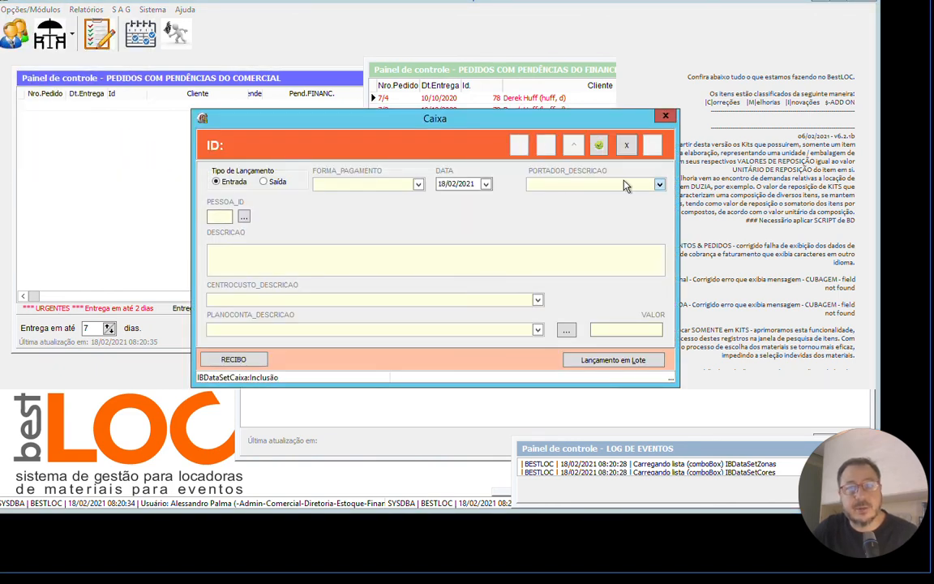
pyautogui.click(660, 186)
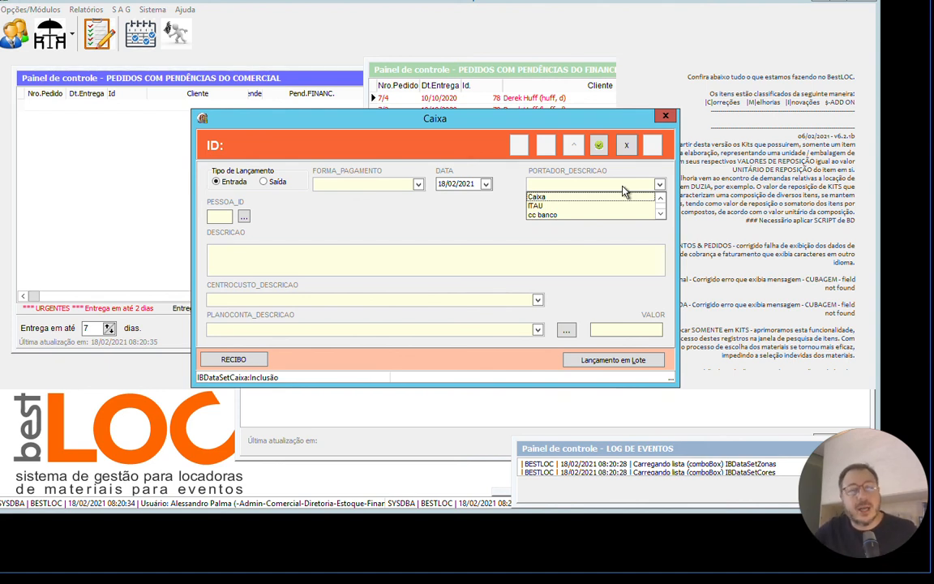
pyautogui.click(626, 145)
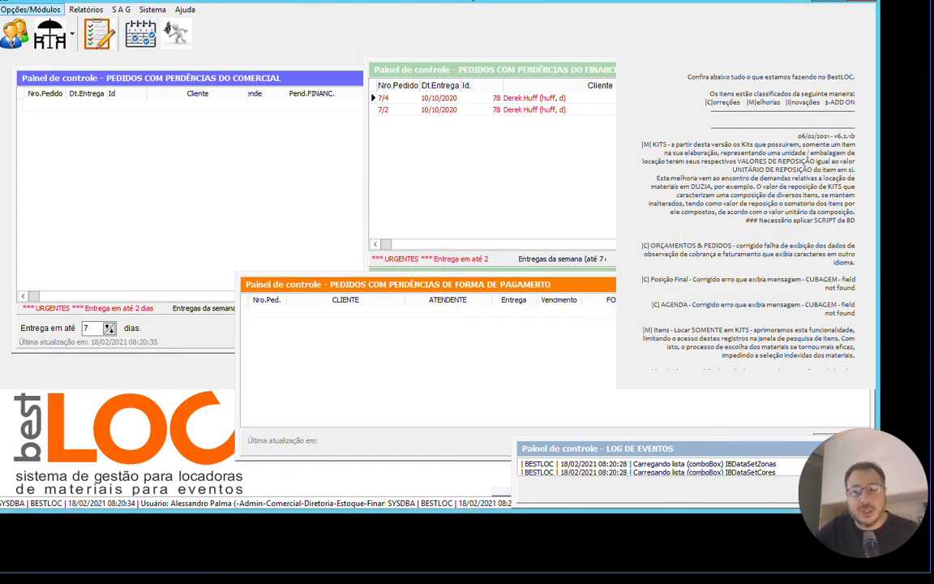
# Step: Go to the financial tables among the system's registration tables
pyautogui.click(30, 9)
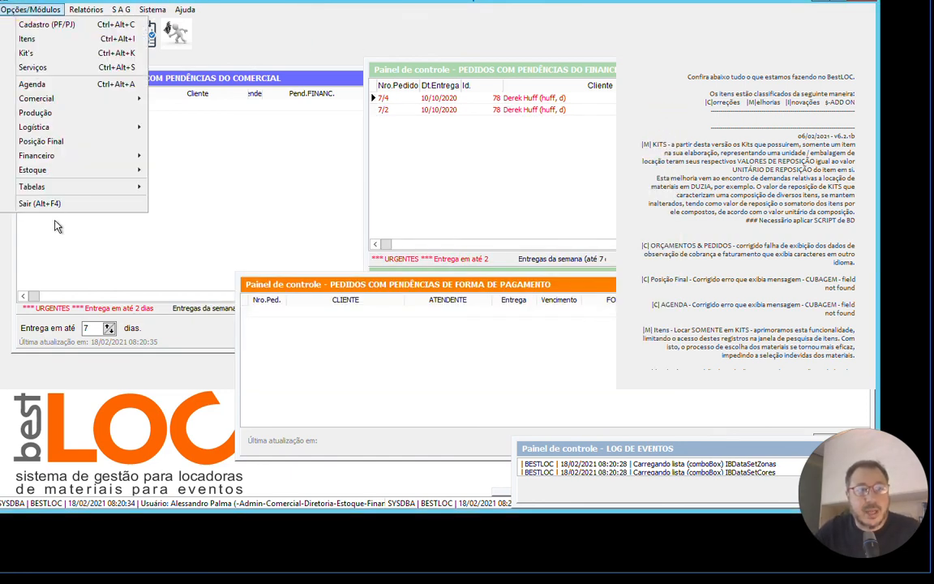
pyautogui.moveTo(54, 187)
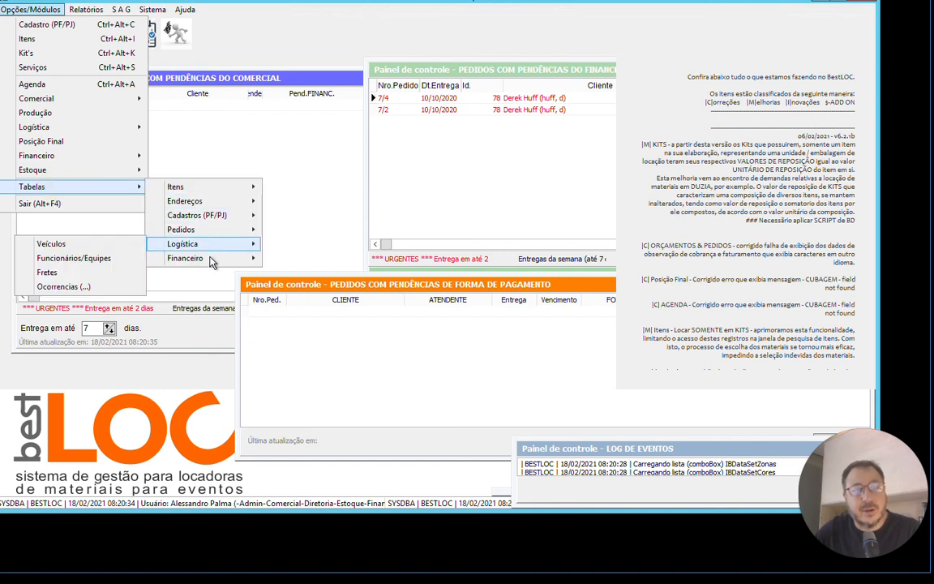
pyautogui.moveTo(208, 260)
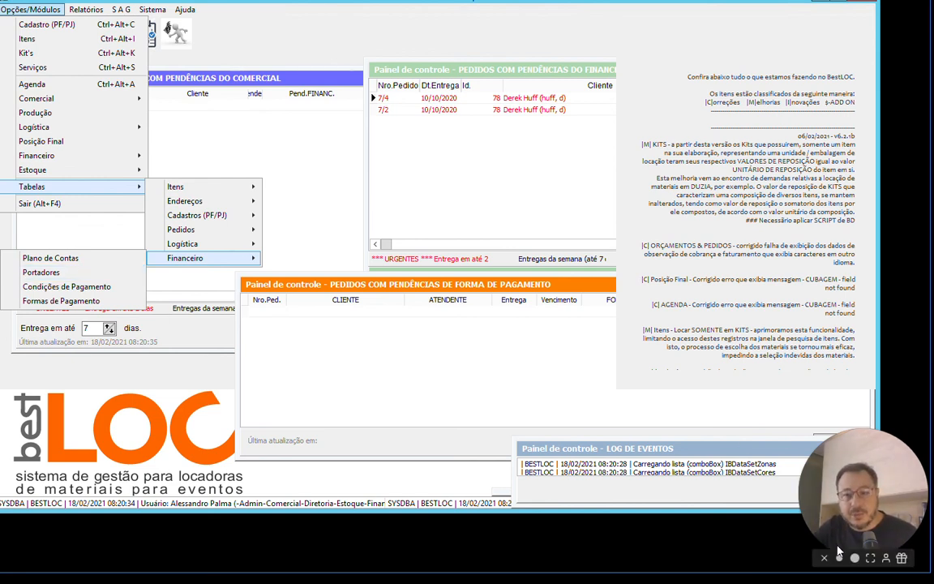
pyautogui.click(858, 558)
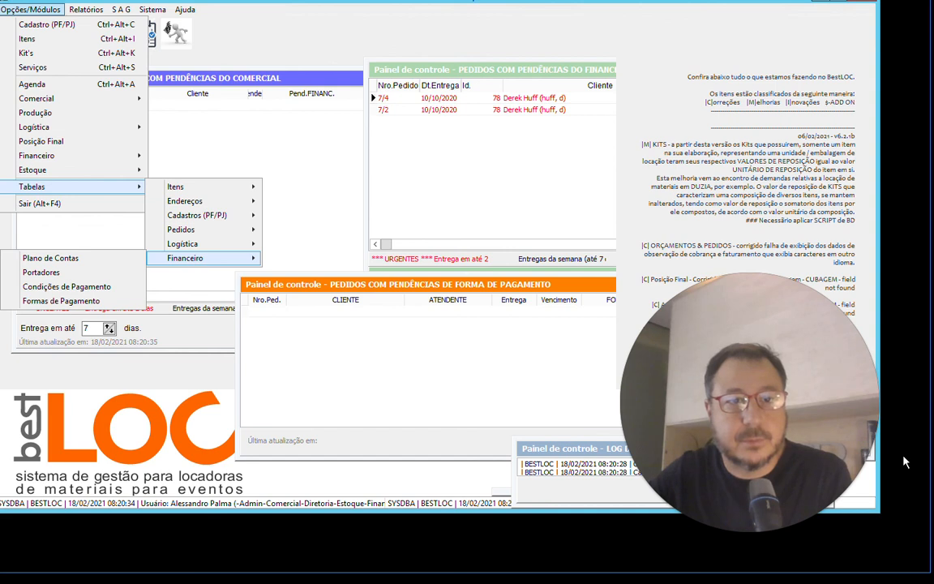
pyautogui.click(49, 12)
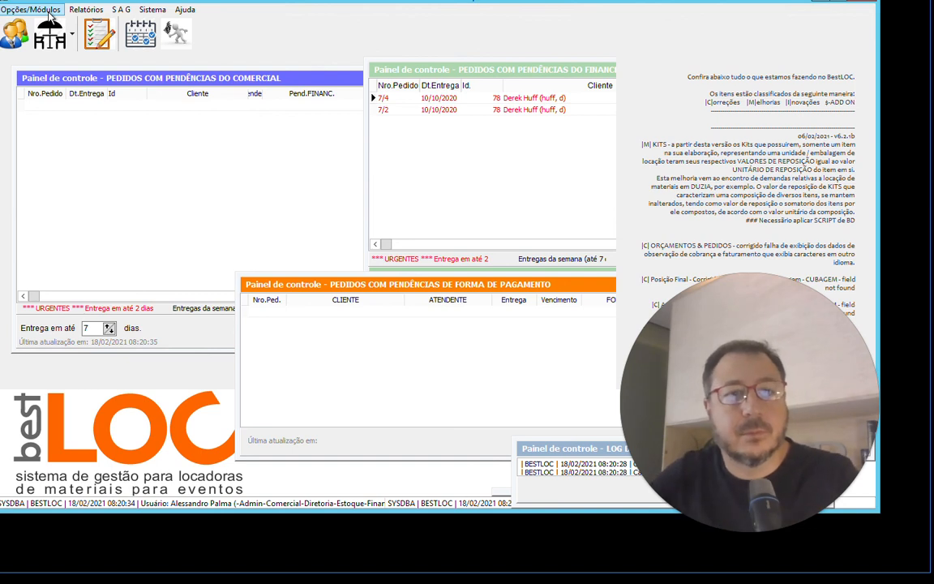
pyautogui.click(47, 12)
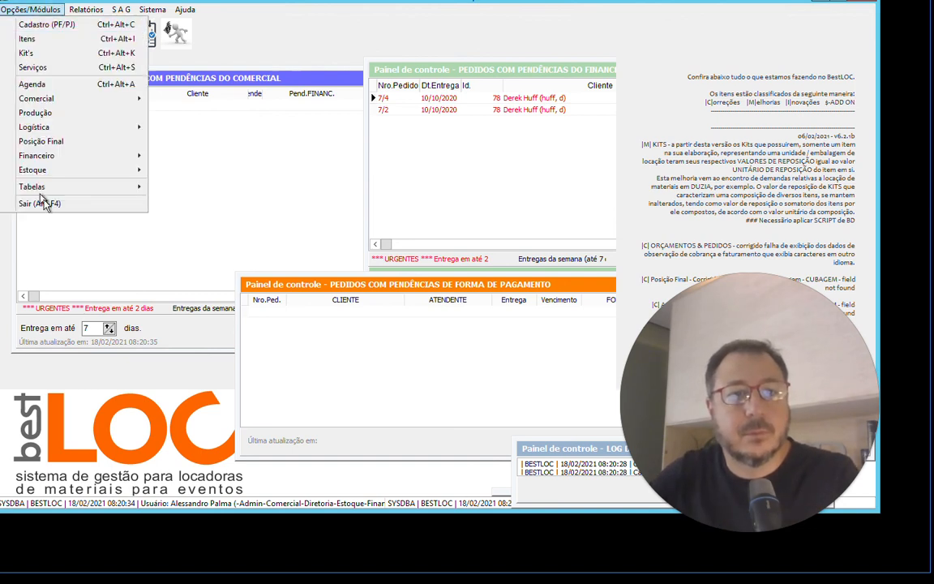